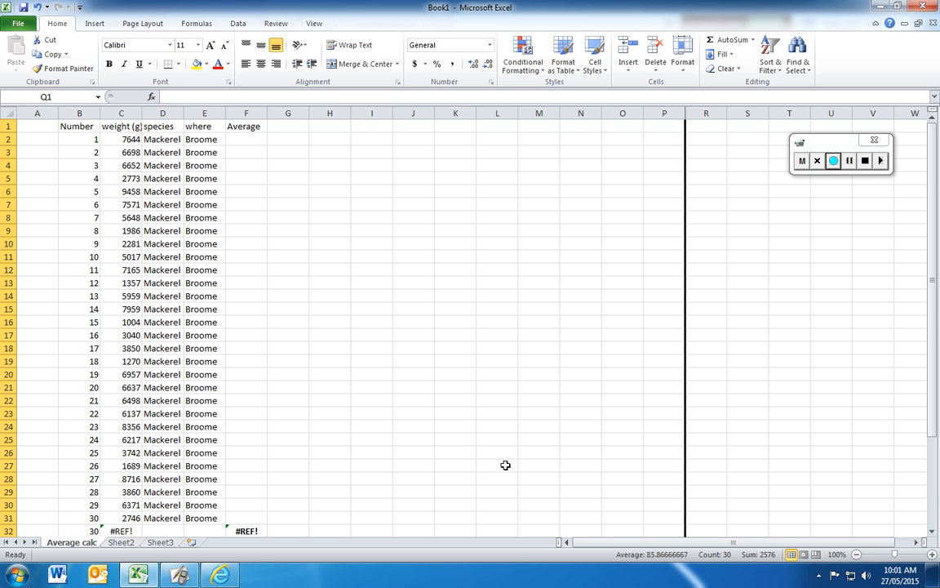
Strip the broken reference and its brackets from the weight total formula in C32, leaving only =SUM.
scroll(572, 449, down, 2)
click(251, 453)
scroll(367, 424, up, 2)
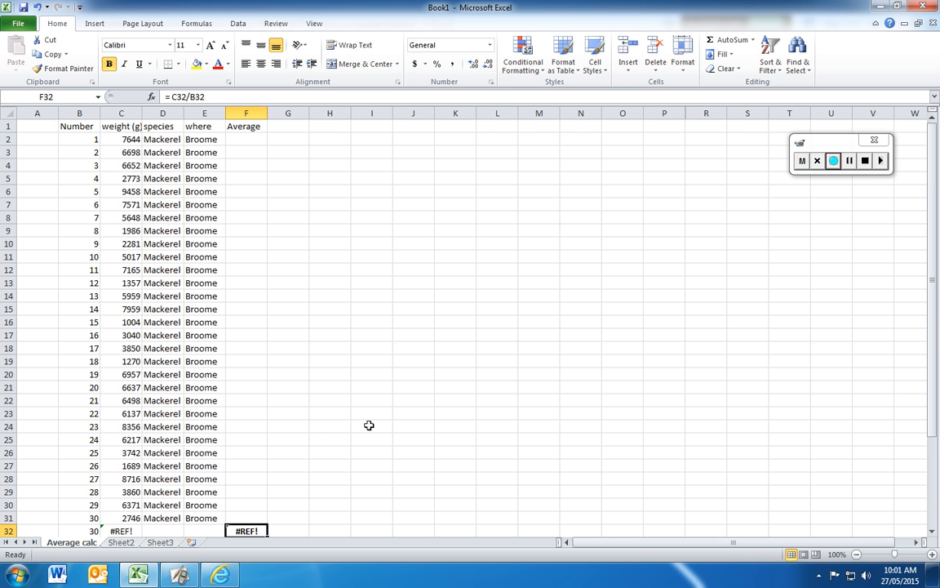
scroll(367, 423, down, 1)
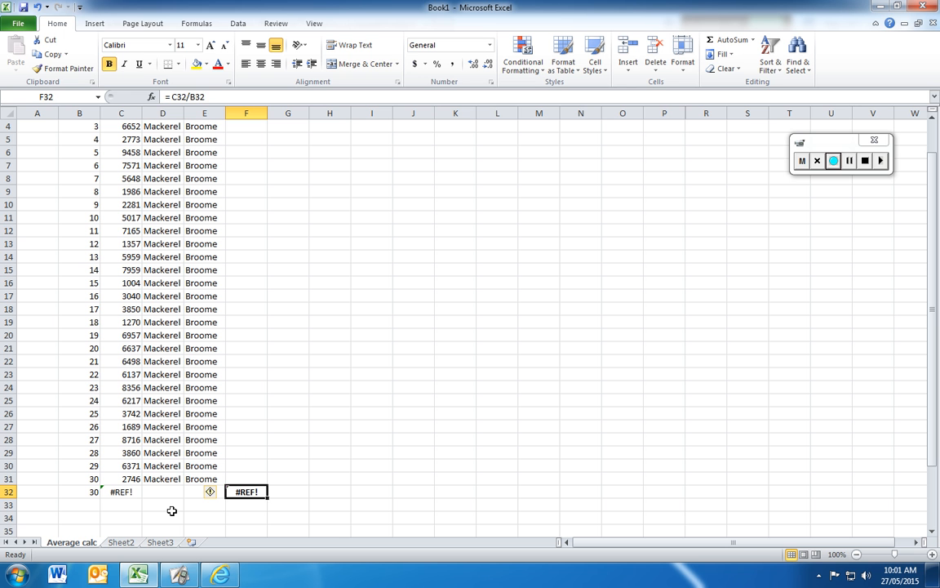
click(125, 493)
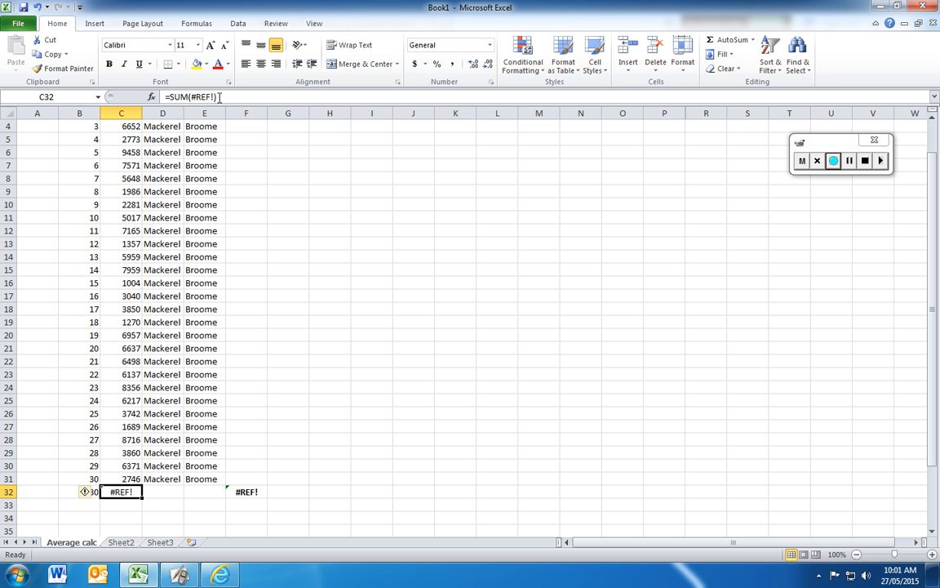
click(193, 94)
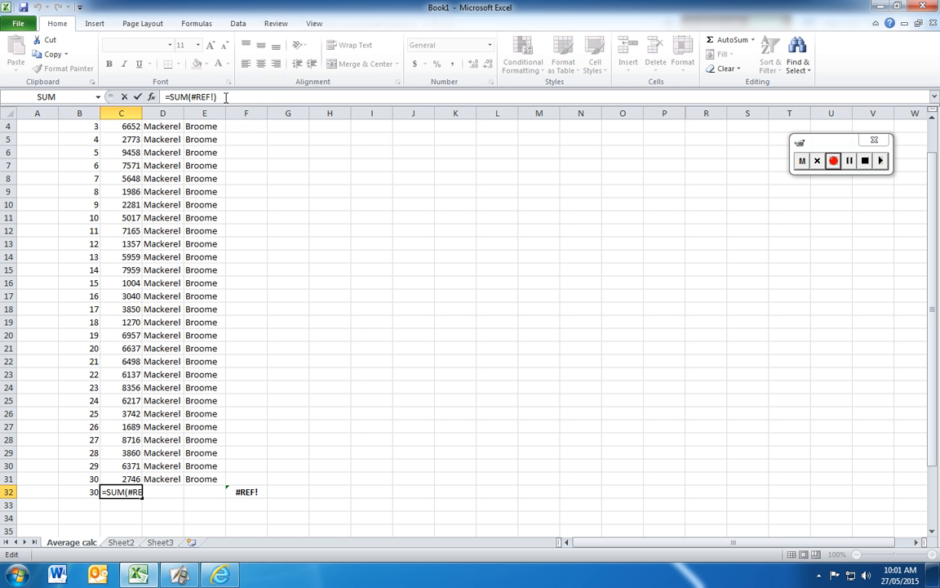
key(BackSpace)
key(BackSpace)
key(BackSpace)
key(BackSpace)
key(BackSpace)
key(BackSpace)
key(BackSpace)
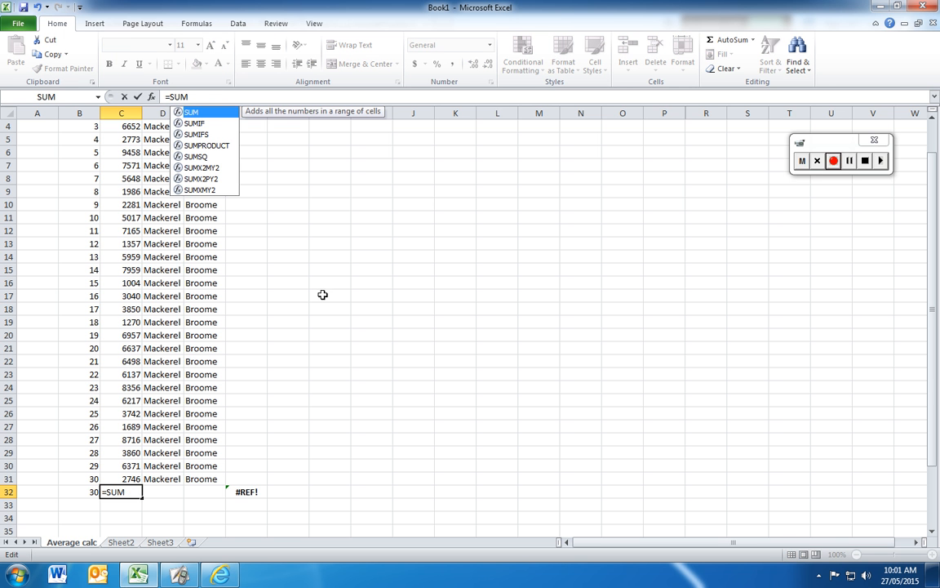
Complete the weight total formula in C32 as =SUM(C2:C31).
drag(933, 356, 933, 327)
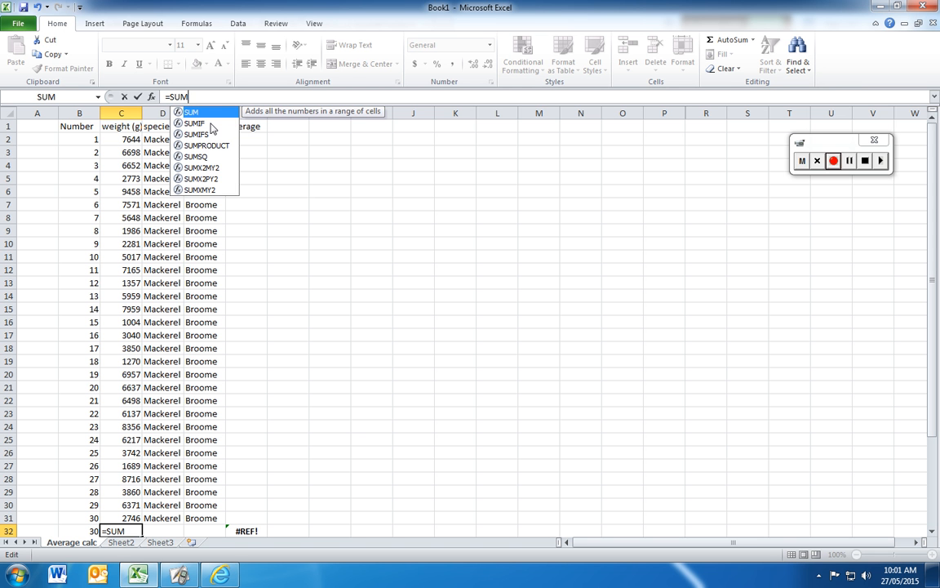
text(()
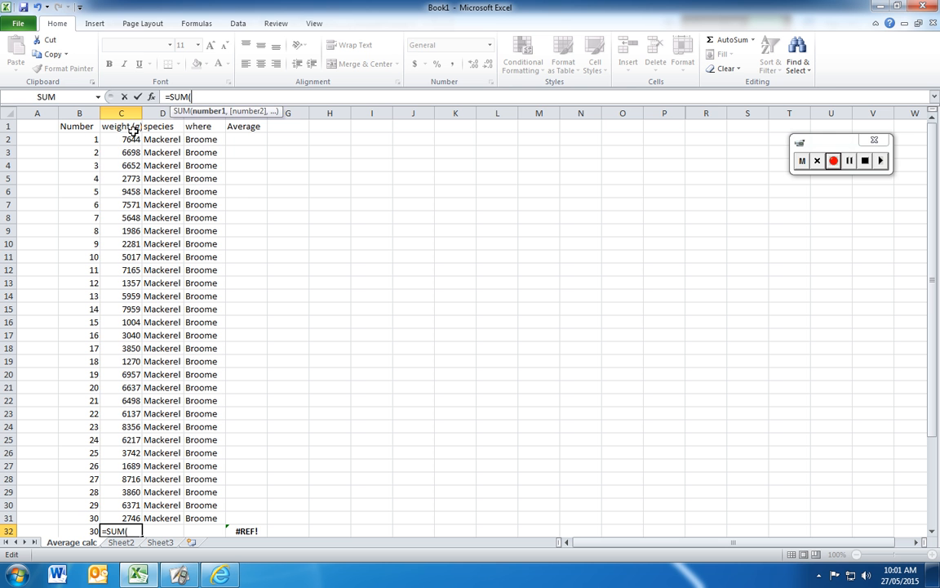
drag(123, 138, 127, 519)
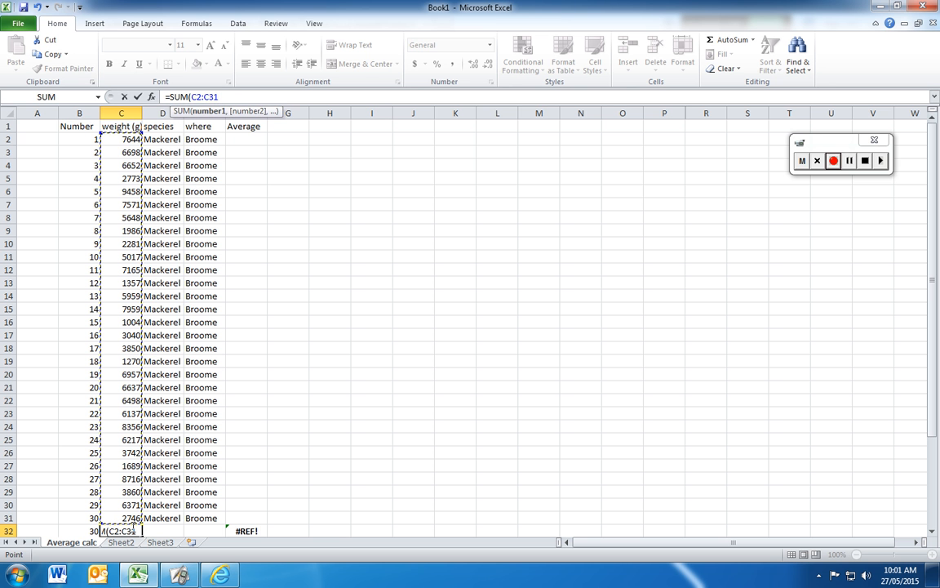
text())
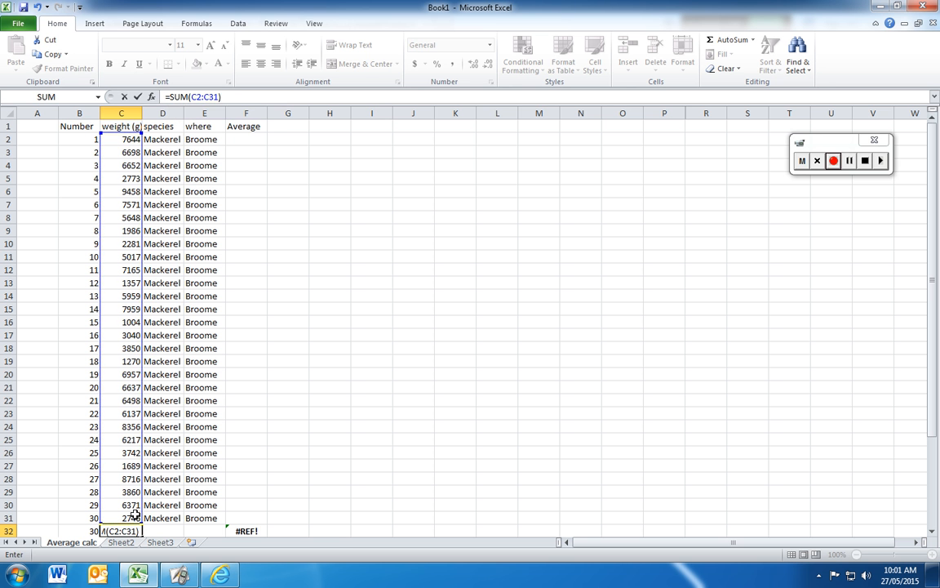
key(Return)
Format the average in F32 to show no decimal places.
click(258, 521)
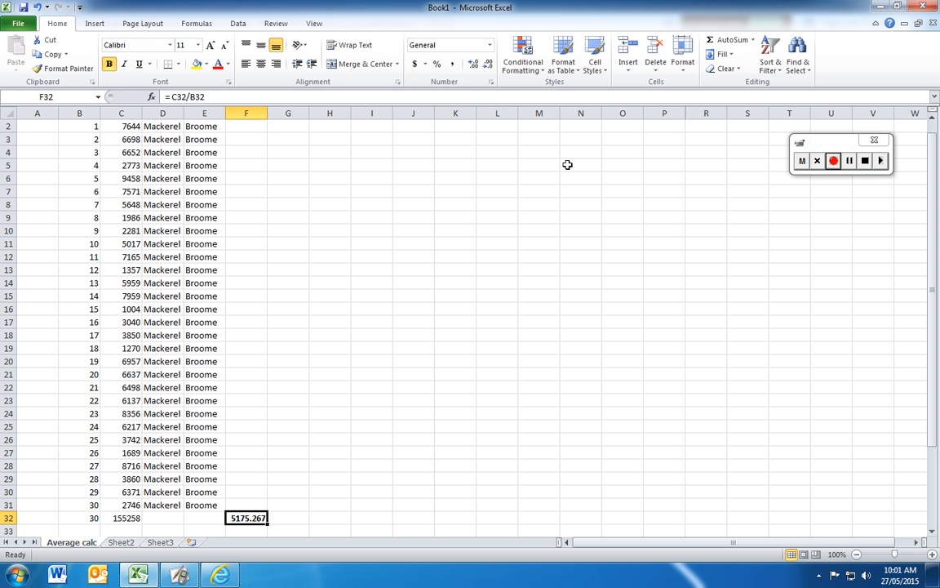
click(487, 65)
click(487, 65)
click(487, 67)
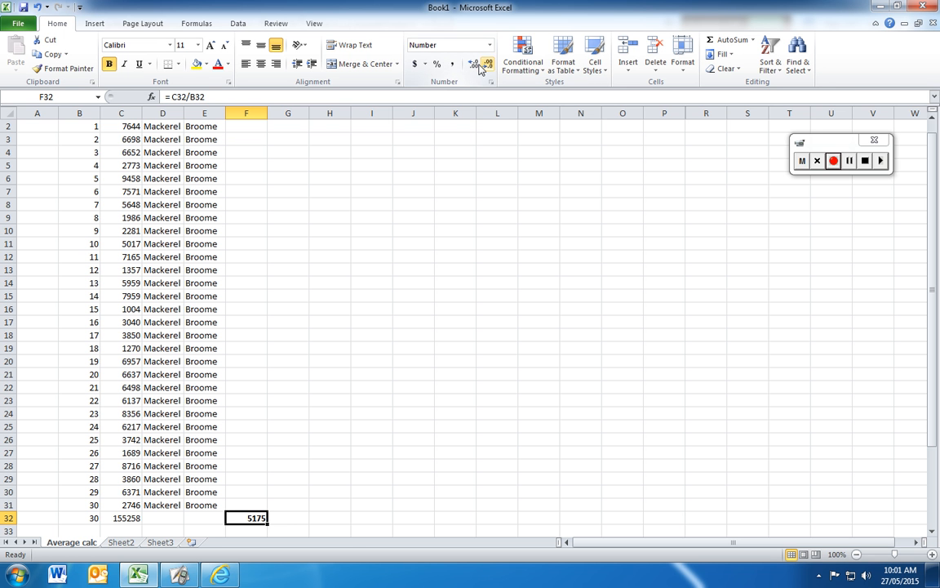
Try the average in F32 with four decimal places and return it to a whole number.
click(475, 65)
click(475, 65)
click(475, 66)
click(478, 65)
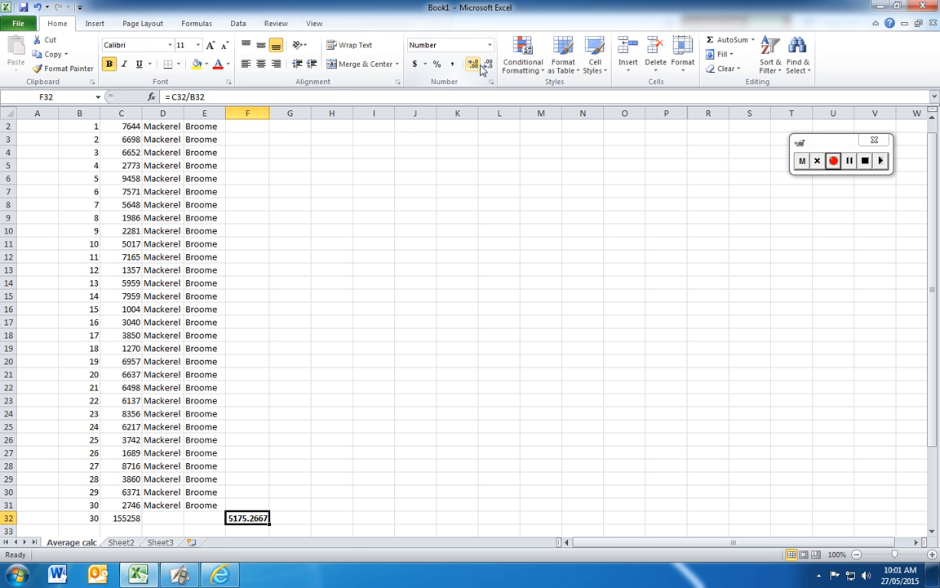
click(485, 67)
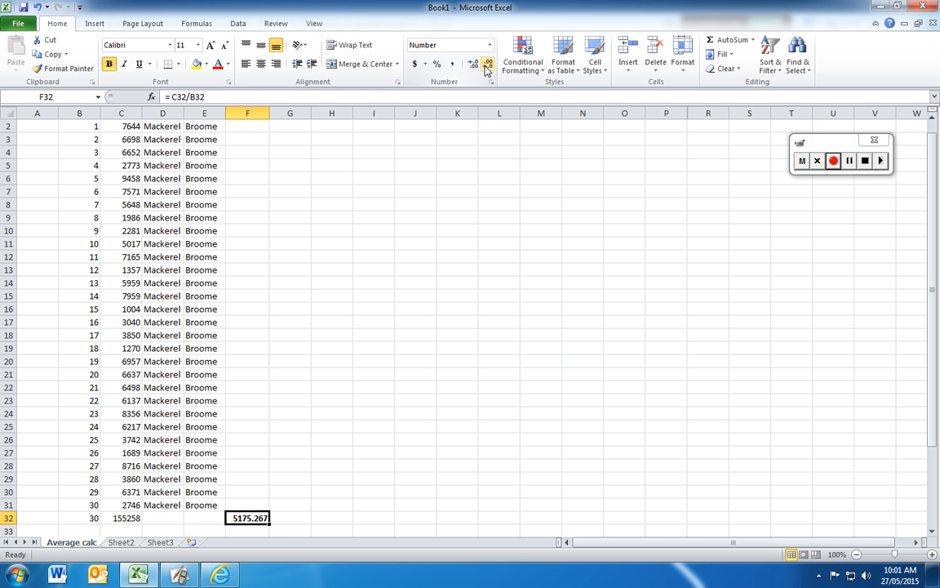
click(487, 65)
click(487, 65)
click(487, 65)
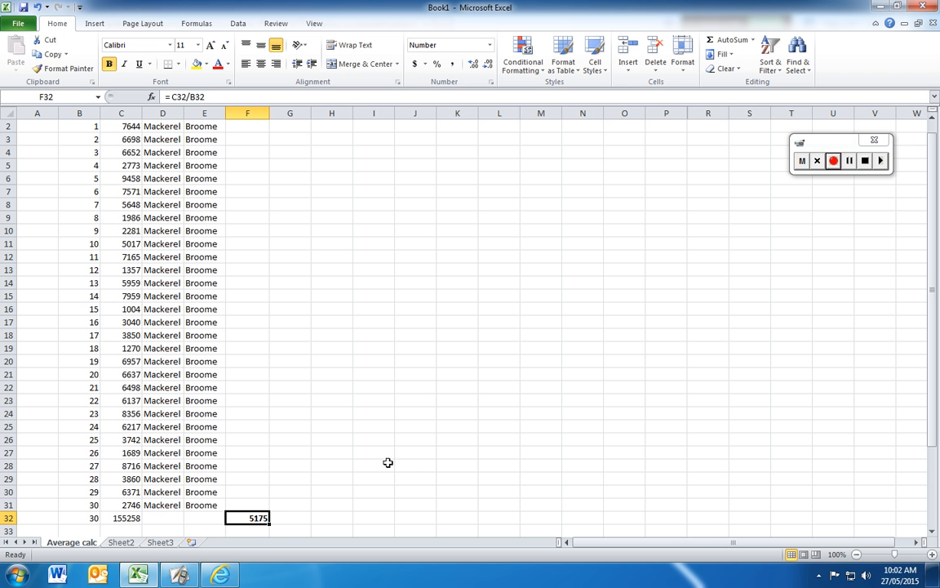
Hide the species column (D) and the where column (E).
scroll(387, 463, up, 1)
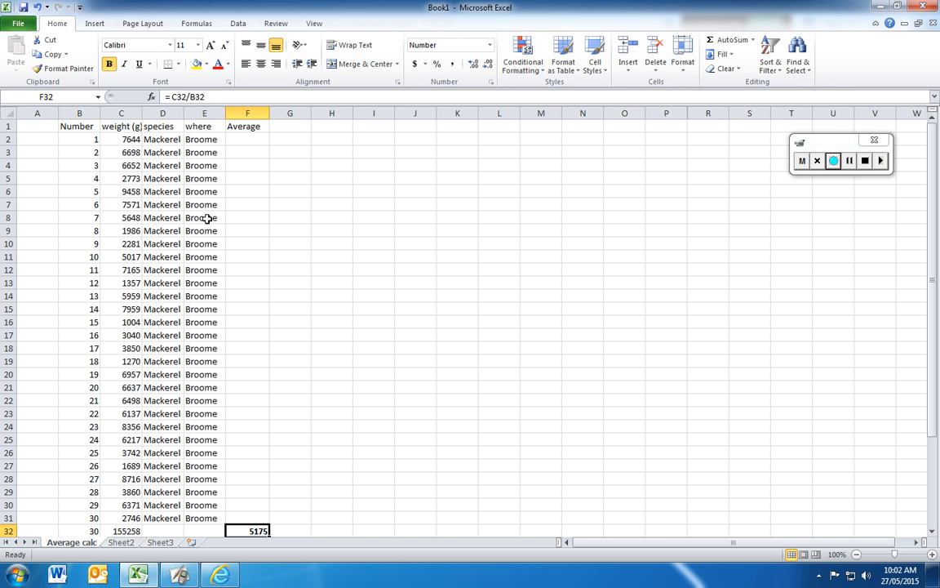
right_click(164, 113)
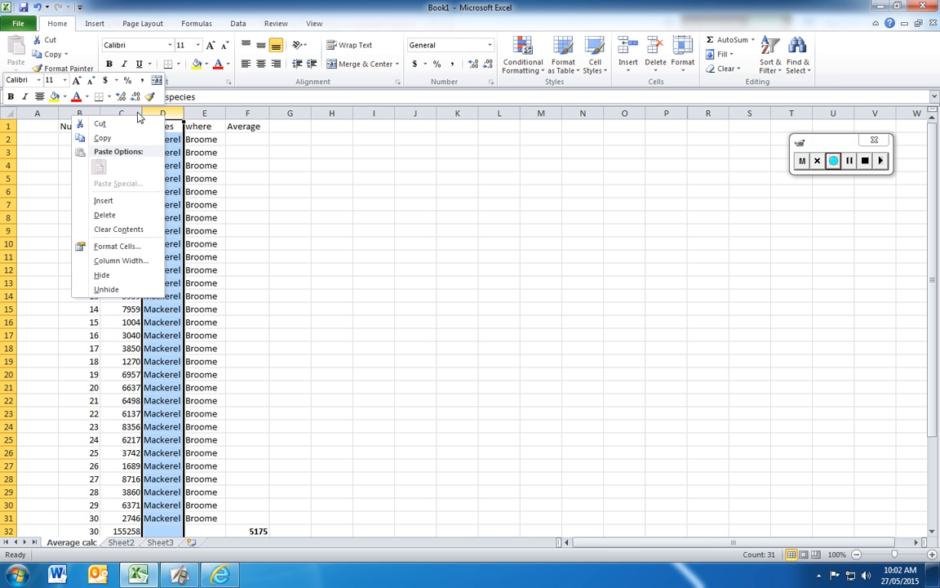
click(104, 277)
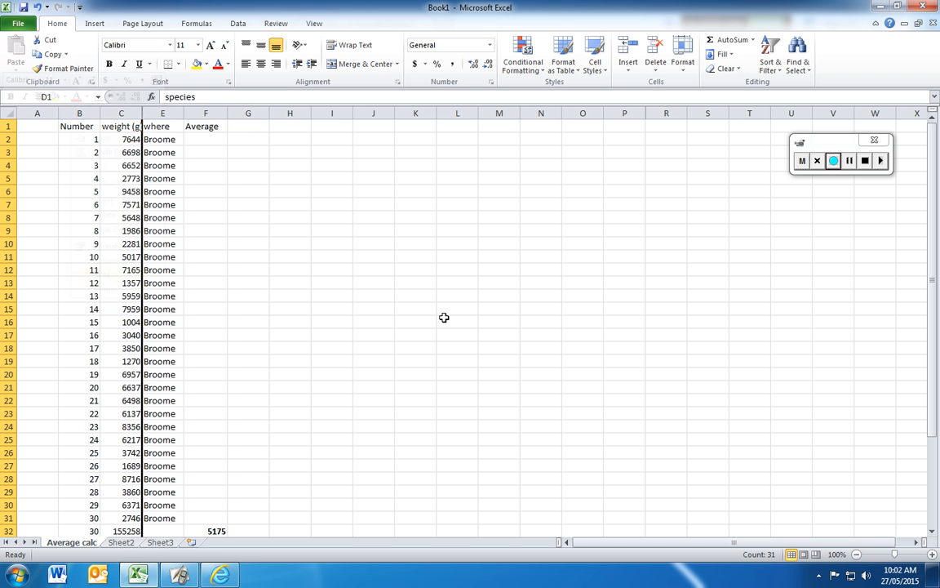
click(449, 310)
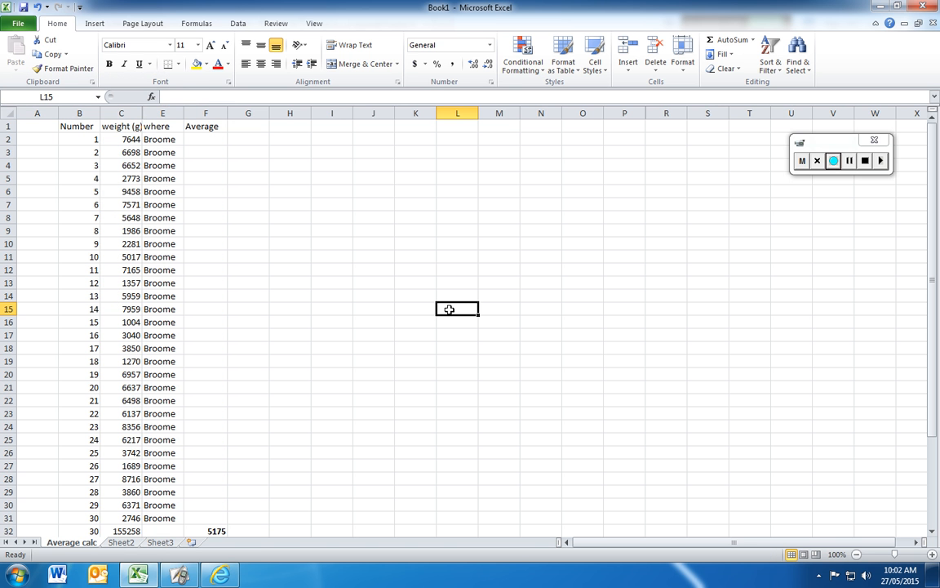
right_click(158, 110)
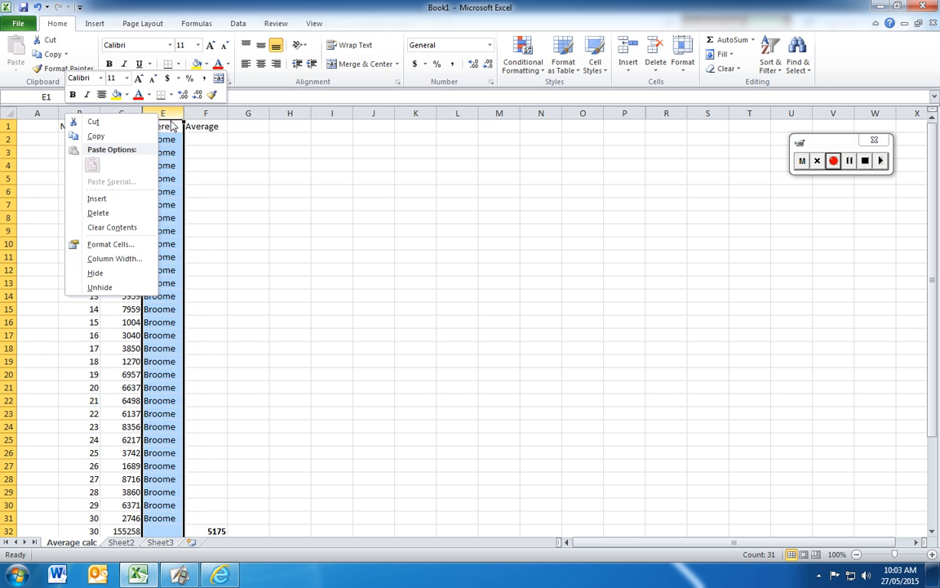
click(98, 274)
click(399, 334)
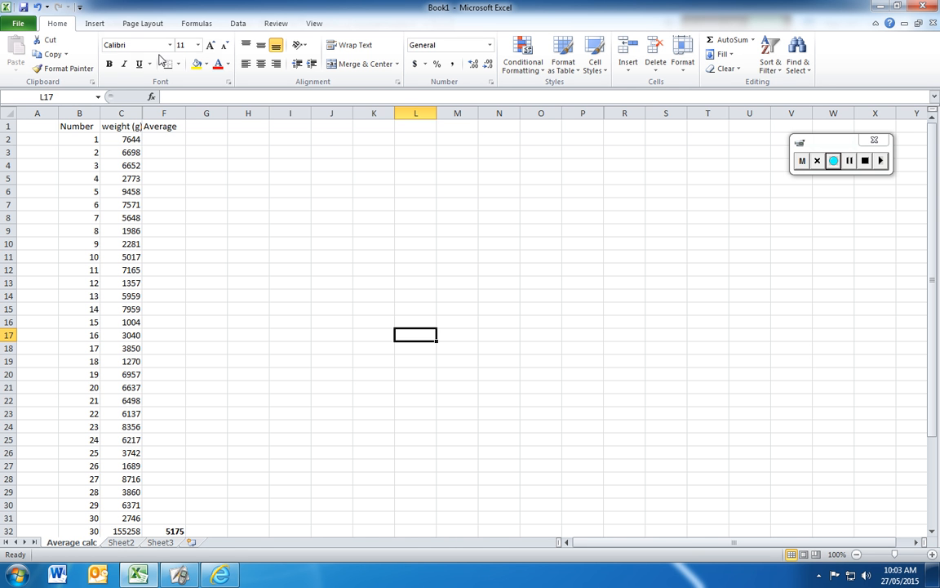
Insert a new column before the weight (g) column and head it Length in C1.
right_click(113, 112)
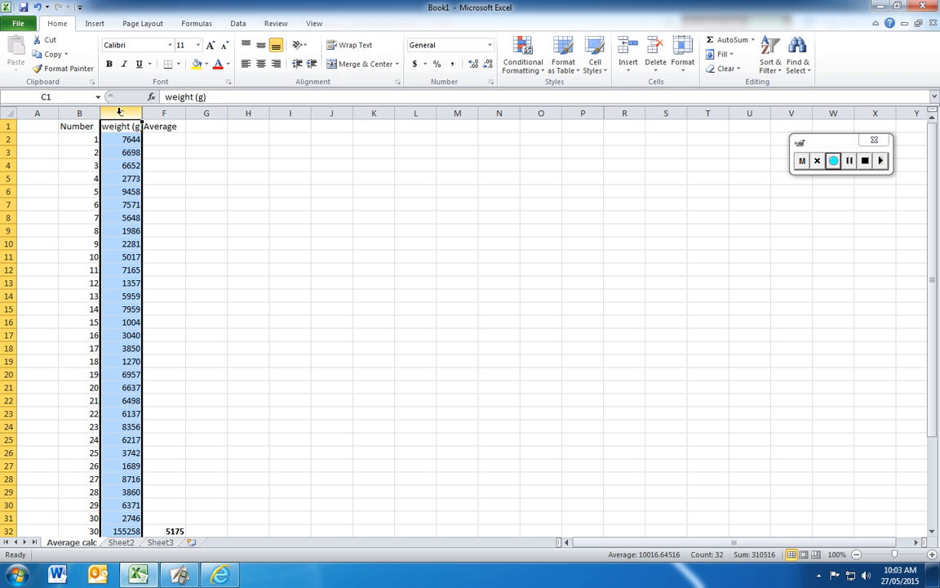
right_click(119, 113)
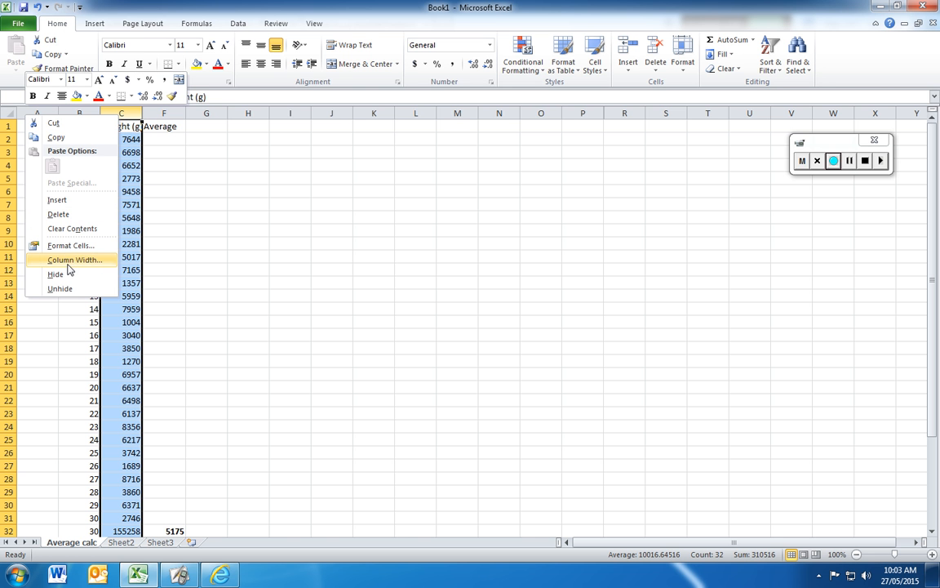
click(71, 202)
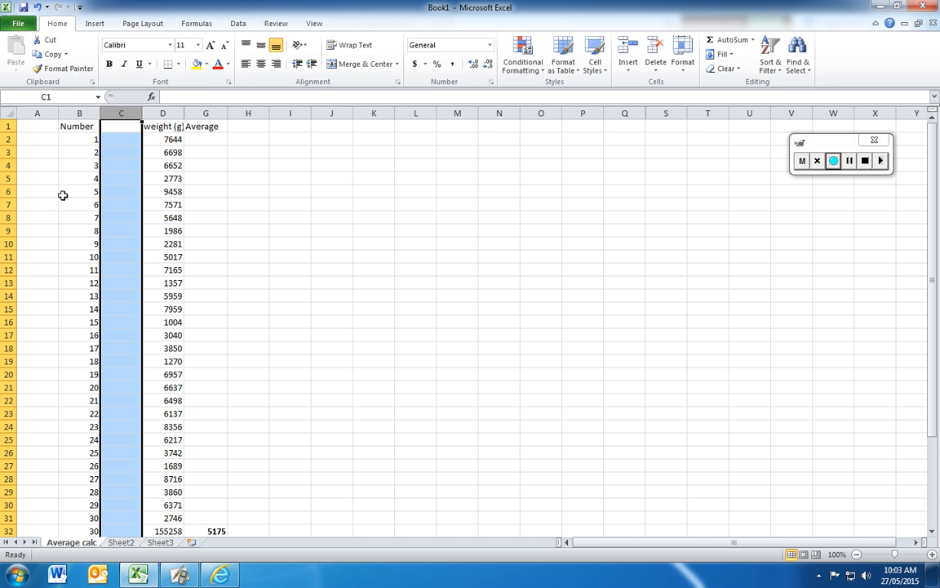
click(119, 124)
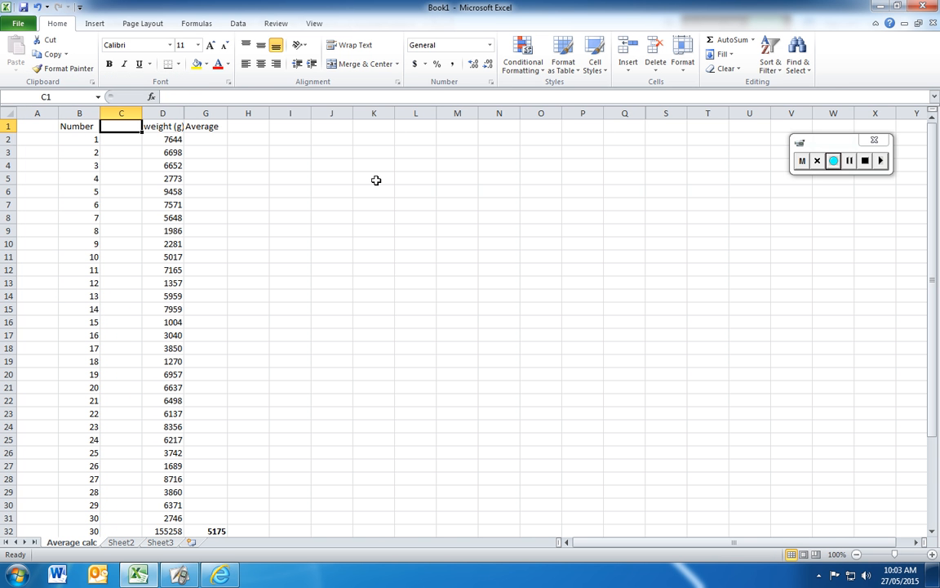
text(Length)
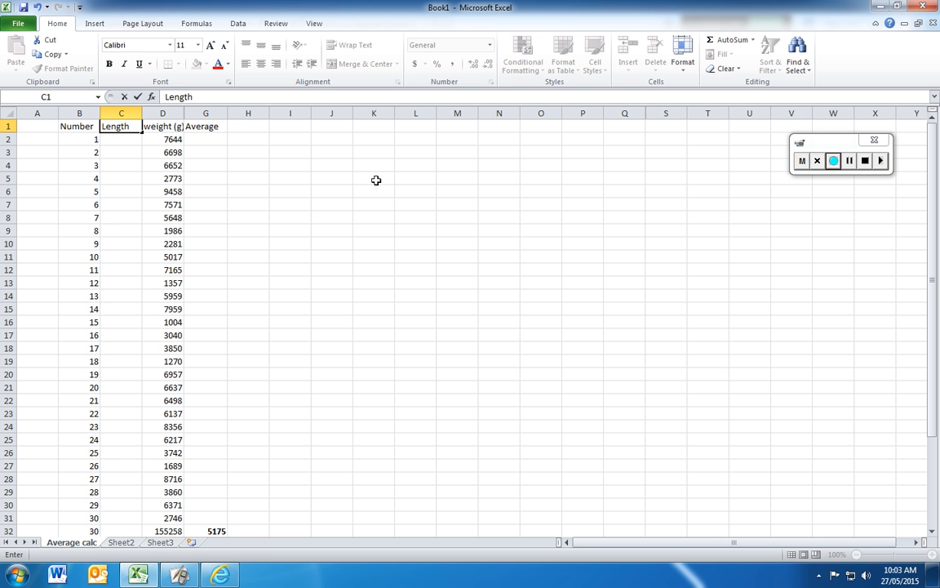
click(374, 231)
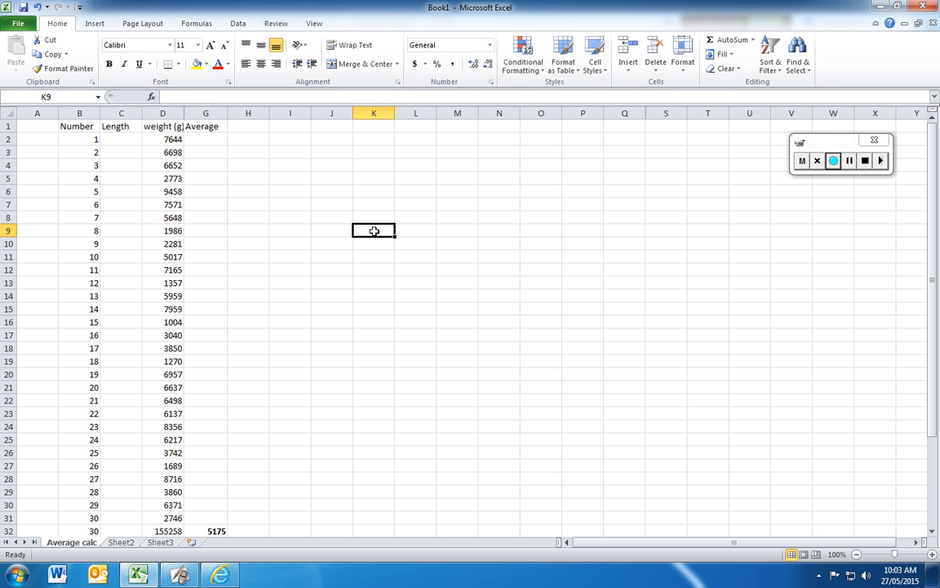
Check which cells the total formula in D32 and the average formula in G32 refer to.
scroll(367, 394, down, 3)
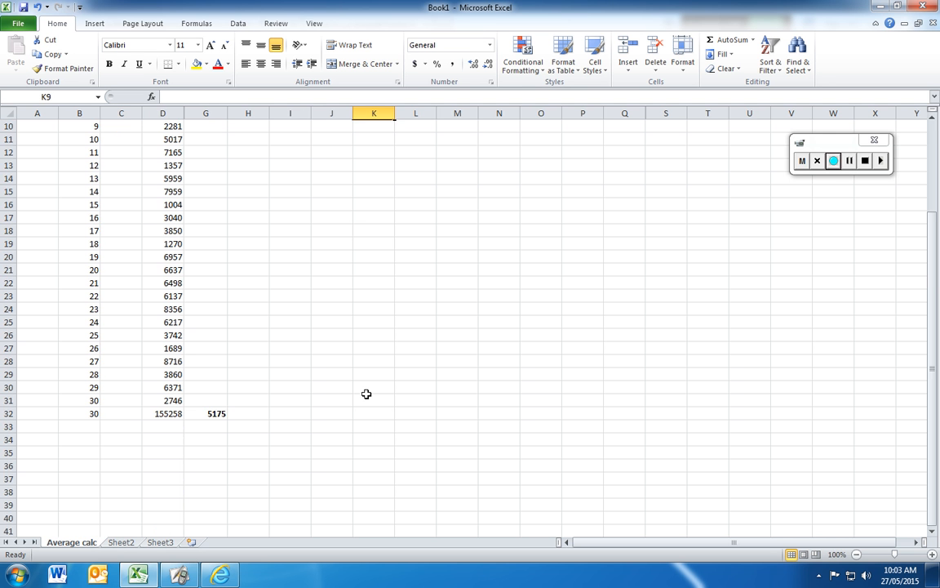
scroll(367, 394, up, 2)
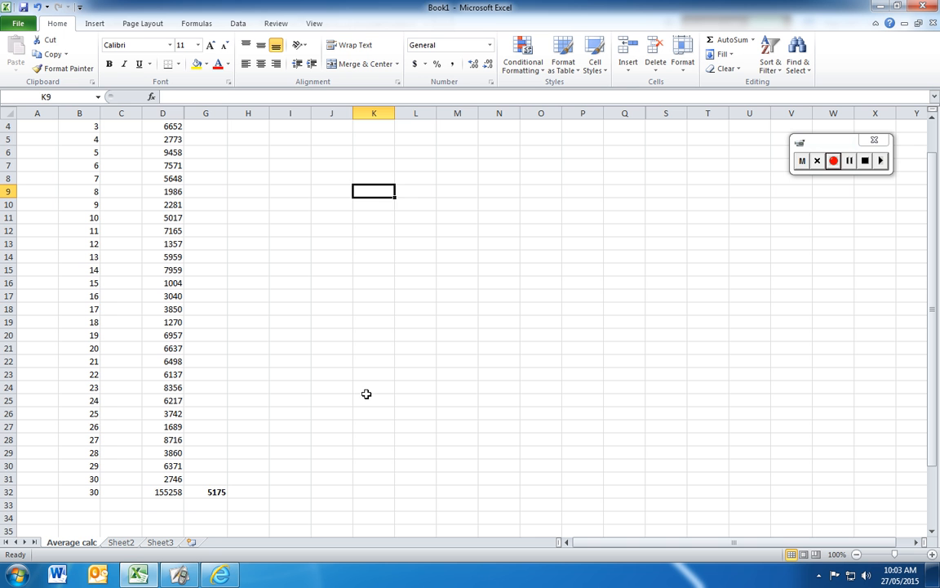
click(163, 492)
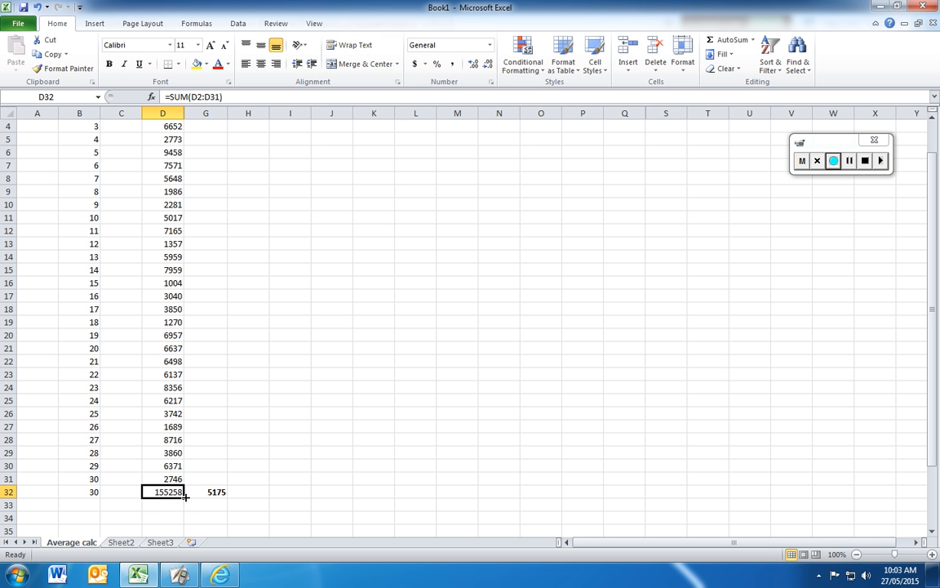
click(225, 494)
click(170, 493)
click(210, 494)
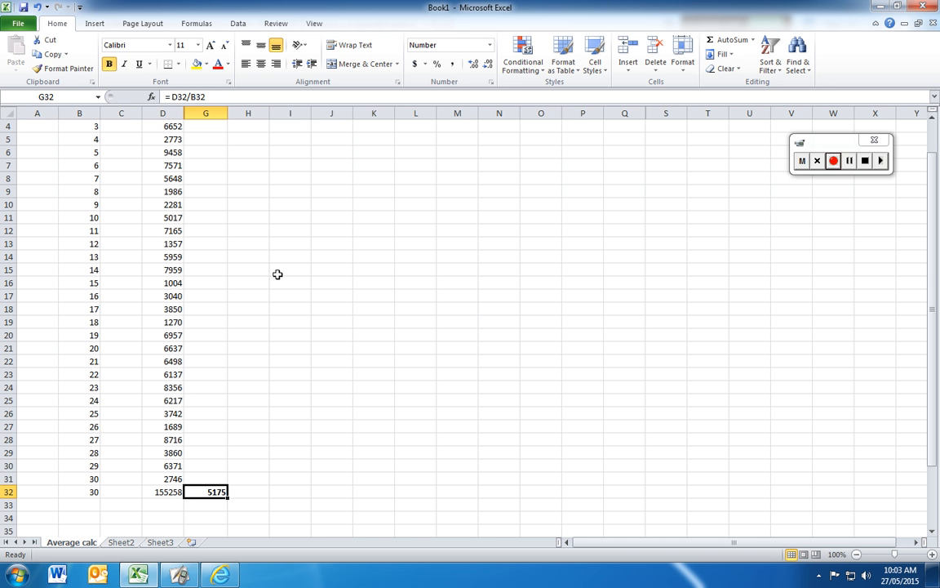
scroll(273, 284, up, 1)
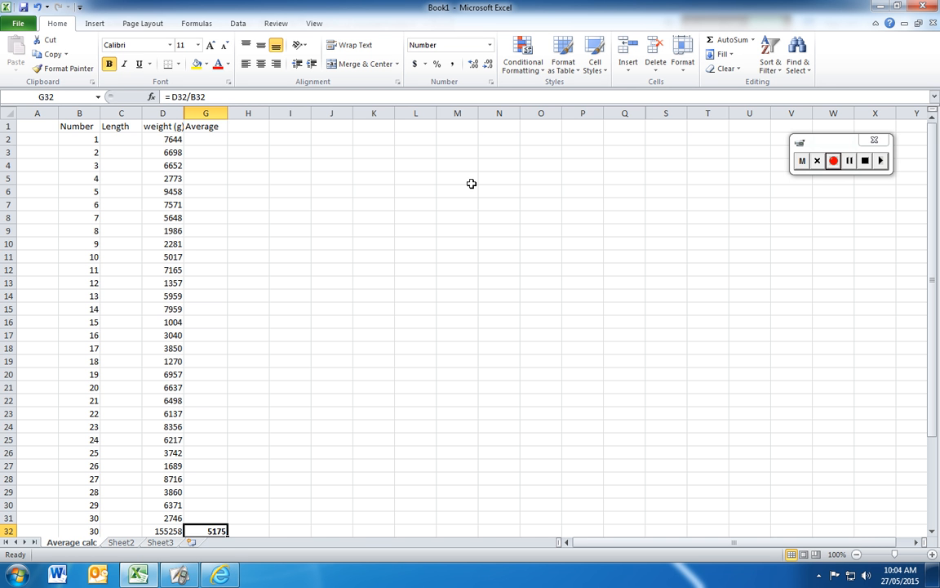
click(615, 108)
drag(616, 109, 654, 106)
right_click(654, 110)
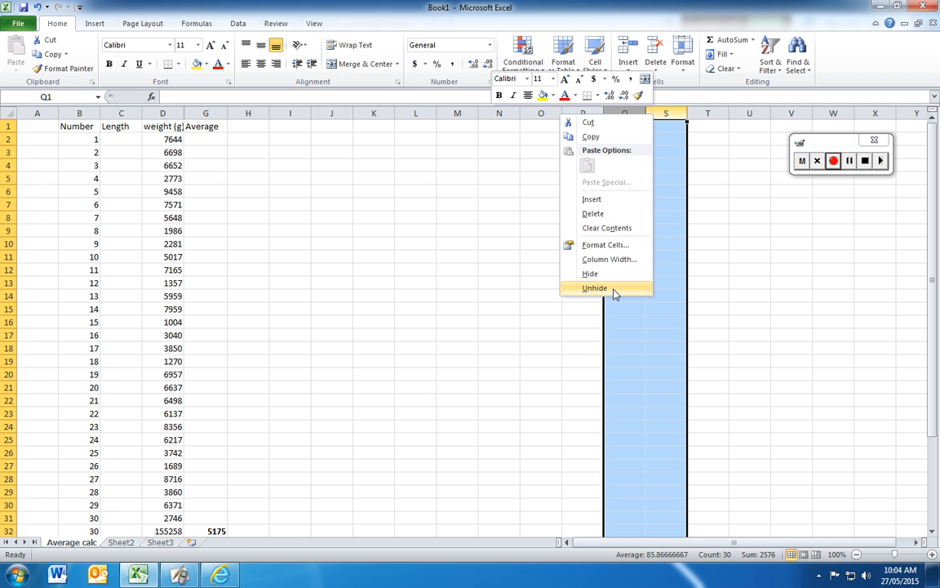
click(883, 296)
click(785, 271)
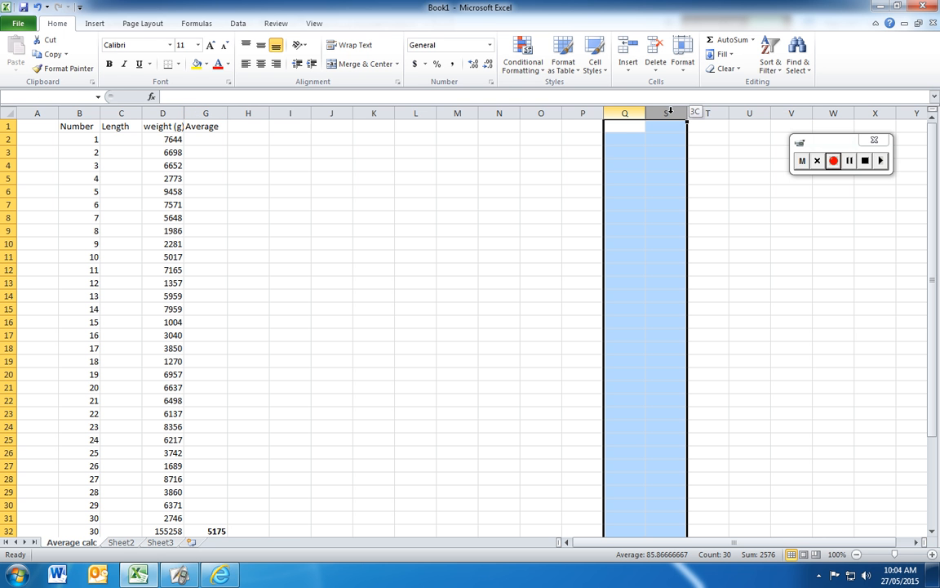
Unhide the hidden column R between columns Q and S.
mouse_move(670, 109)
mouse_down()
mouse_move(604, 111)
mouse_move(678, 109)
mouse_up()
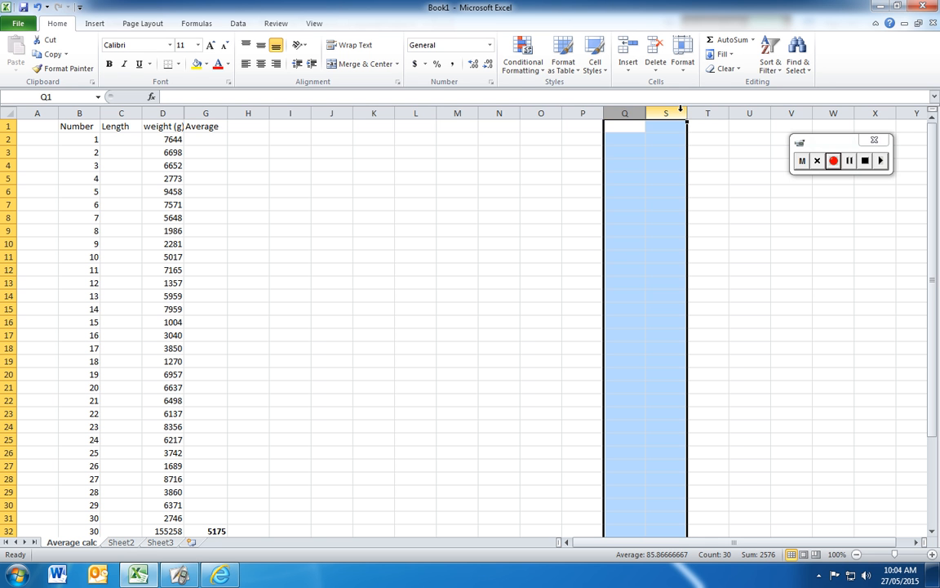
right_click(614, 111)
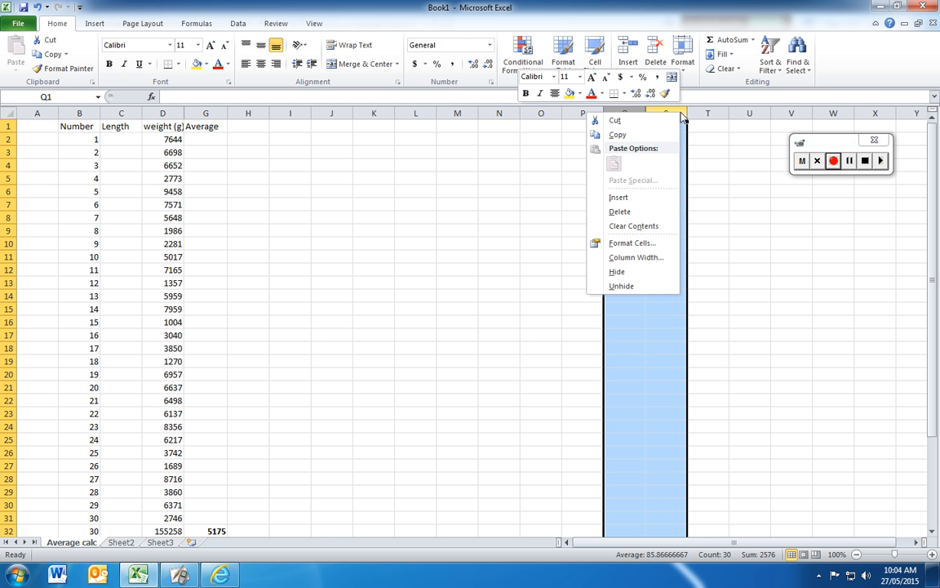
click(623, 287)
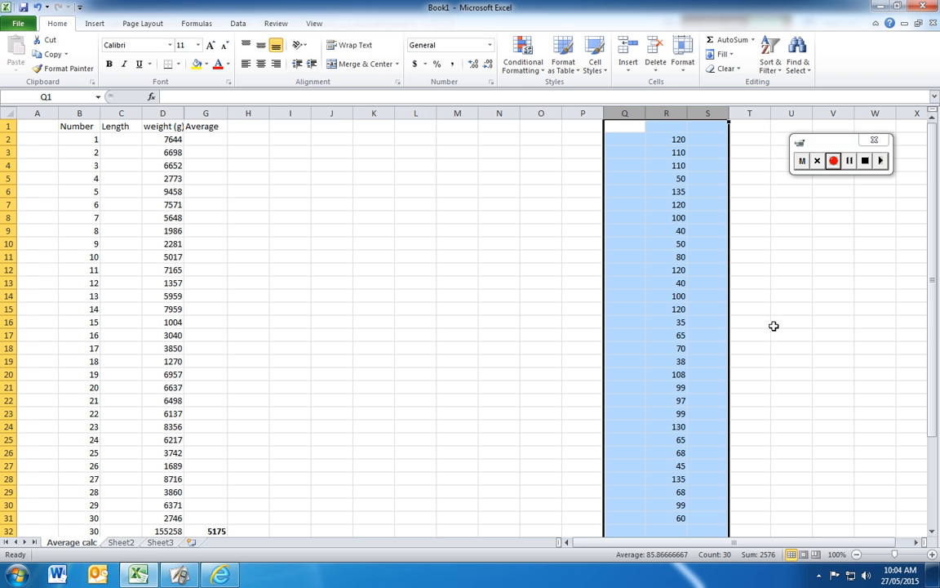
scroll(774, 328, down, 2)
scroll(774, 328, up, 2)
click(732, 173)
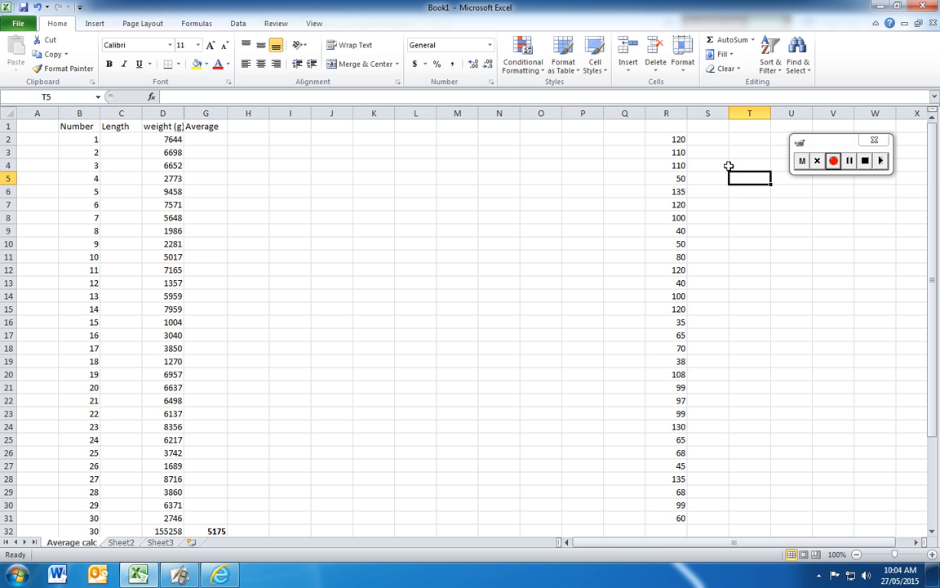
Copy the values in R2:R31 and paste them into the Length column starting at C2.
click(676, 138)
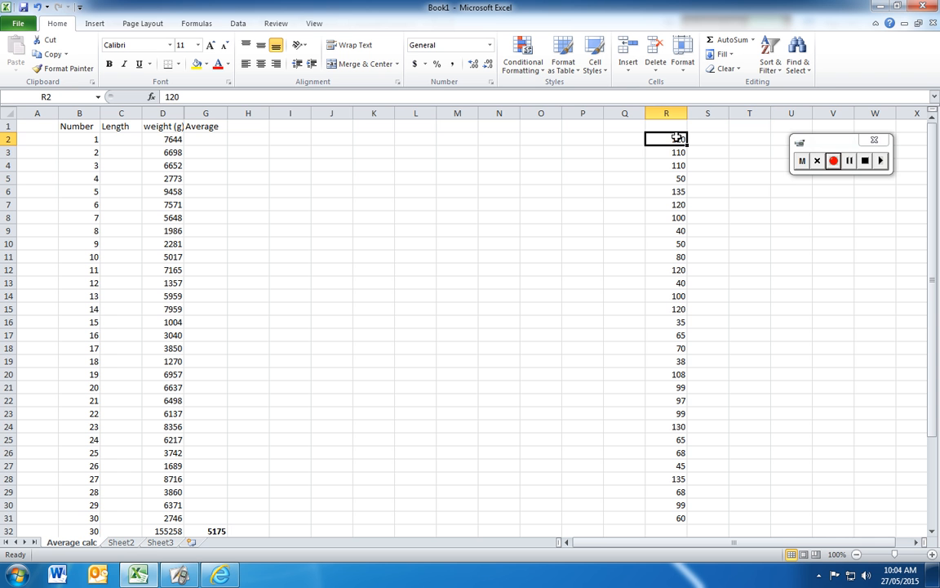
click(735, 204)
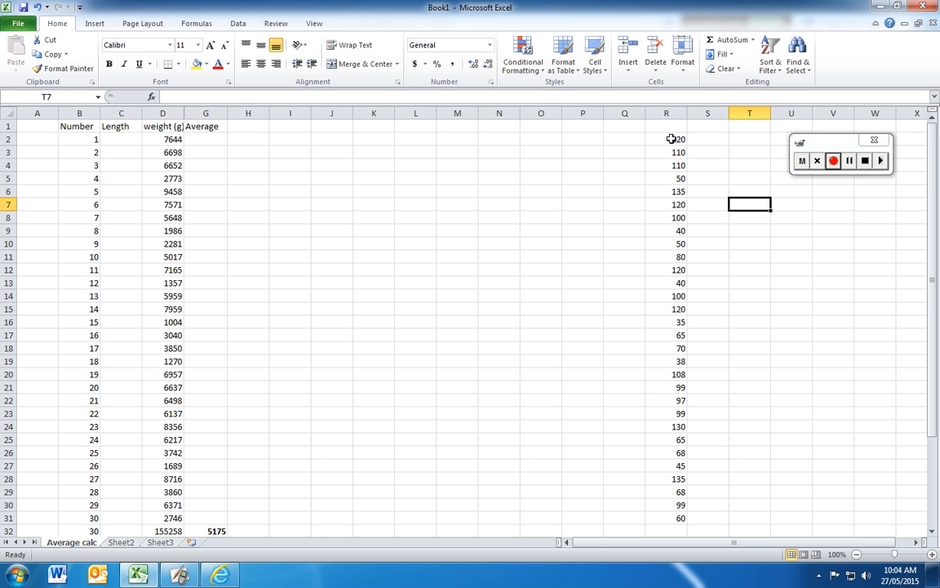
drag(671, 139, 670, 492)
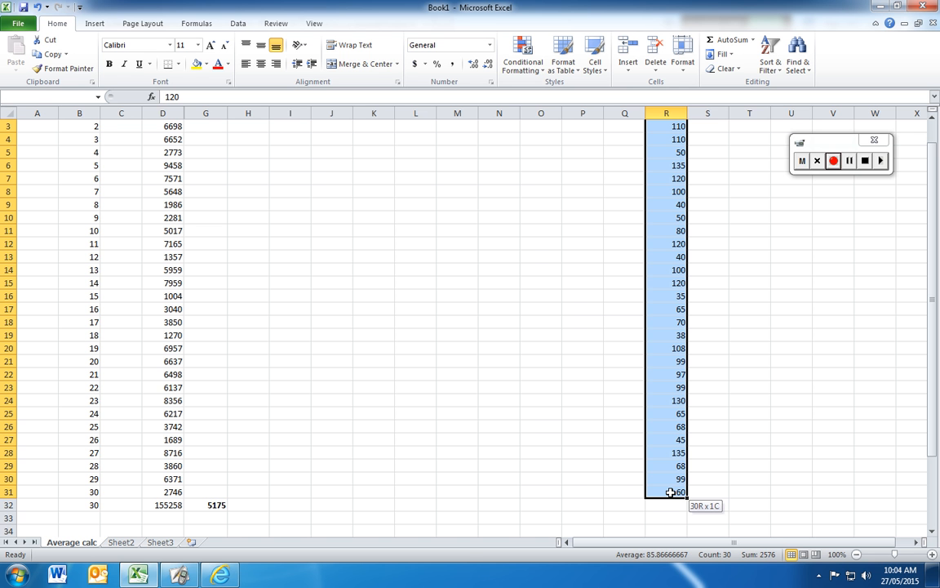
right_click(664, 471)
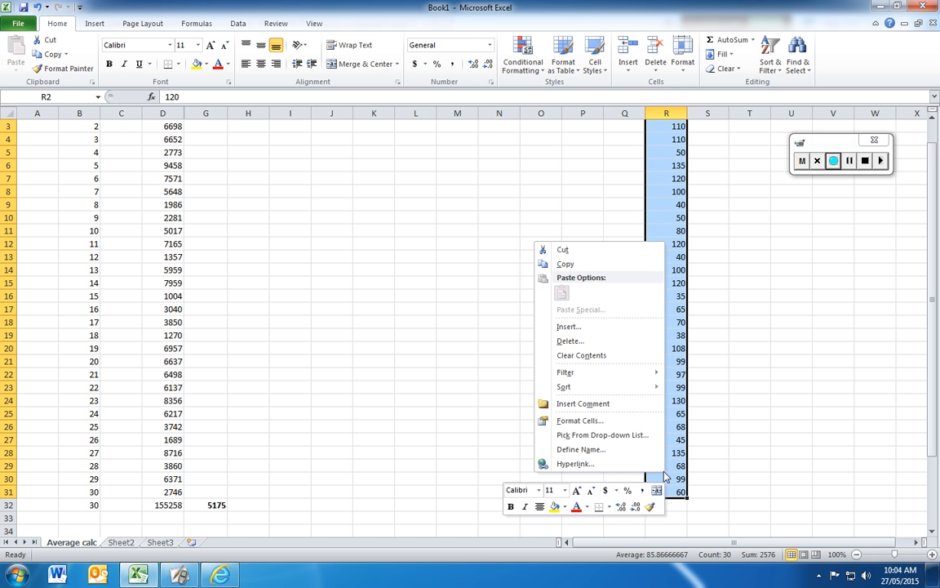
click(563, 264)
scroll(323, 326, up, 1)
click(129, 140)
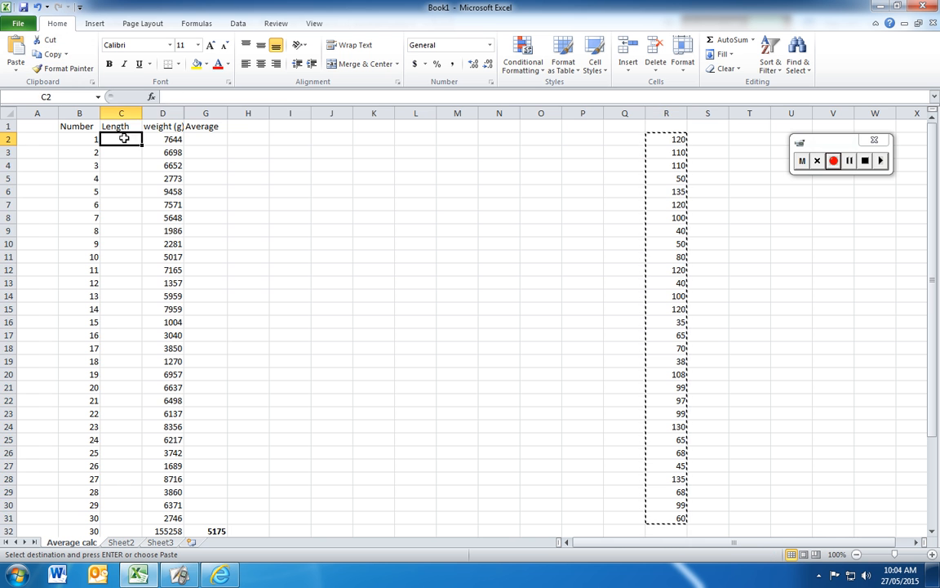
right_click(131, 142)
click(154, 188)
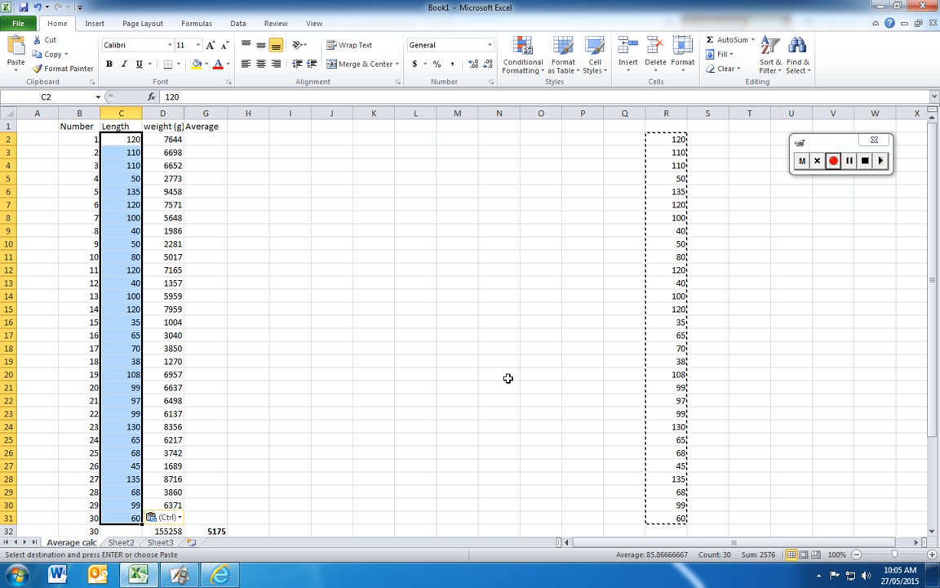
Undo the paste into the Length column and clear the copy selection.
key(ctrl+z)
click(786, 270)
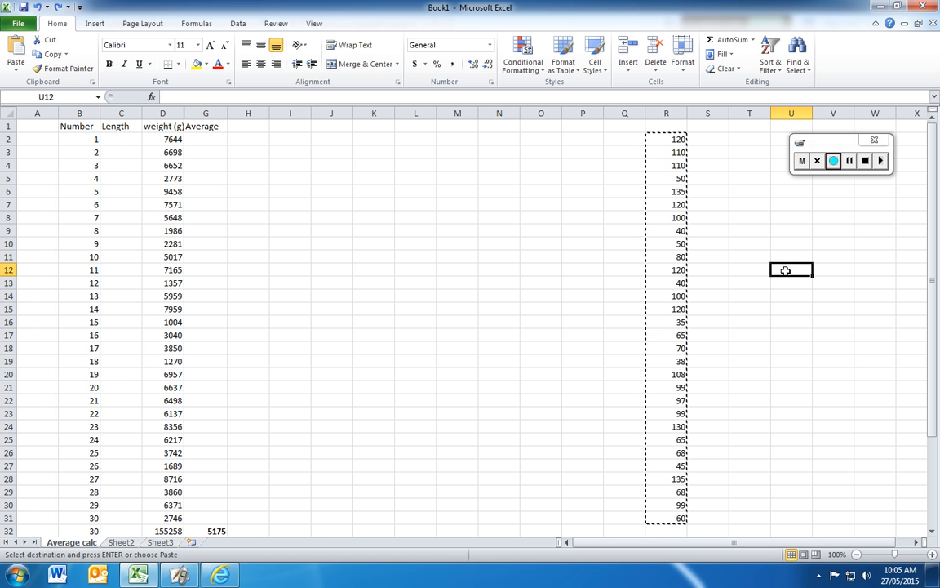
key(Escape)
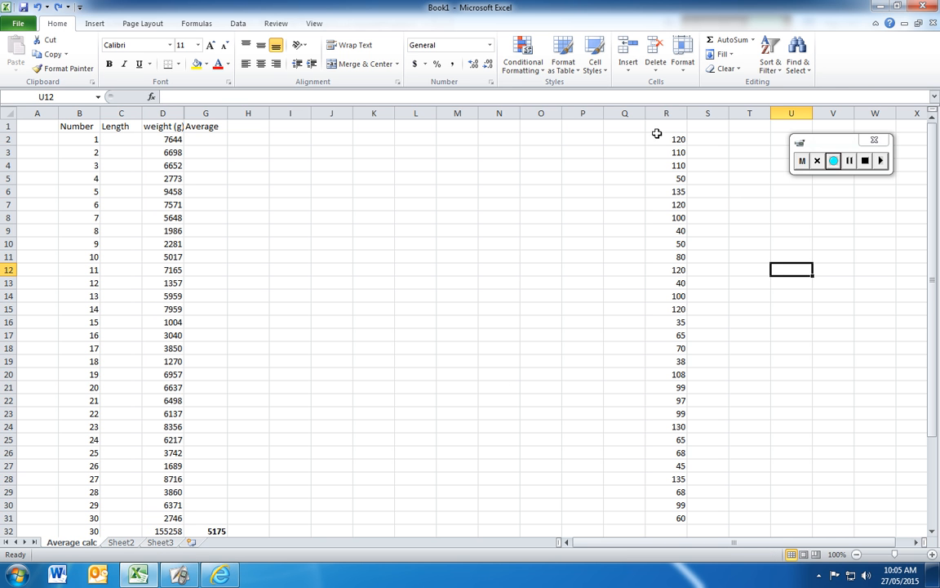
Move the block of values from R2:R31 to column L starting at L7, and on to column Q starting at Q8.
click(657, 136)
drag(657, 134, 669, 520)
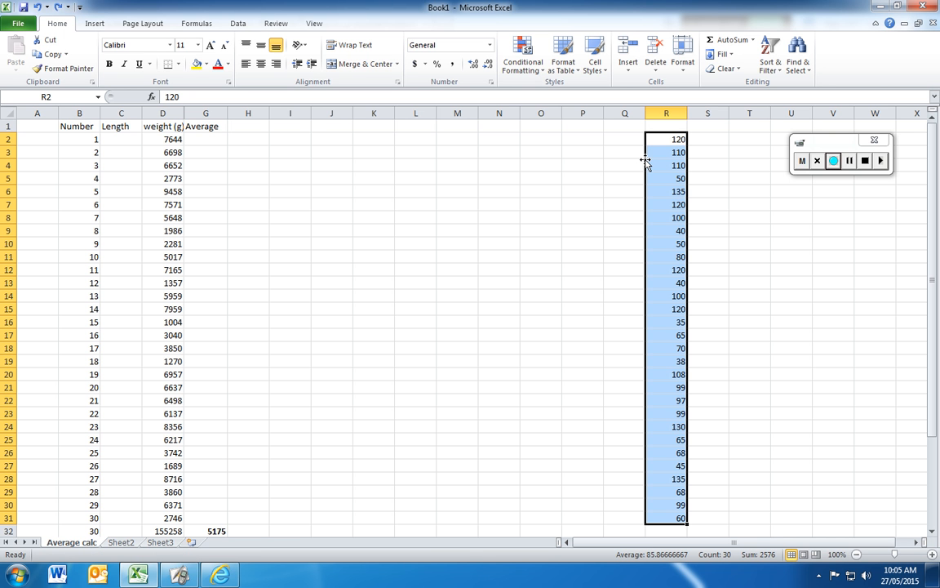
drag(645, 161, 415, 231)
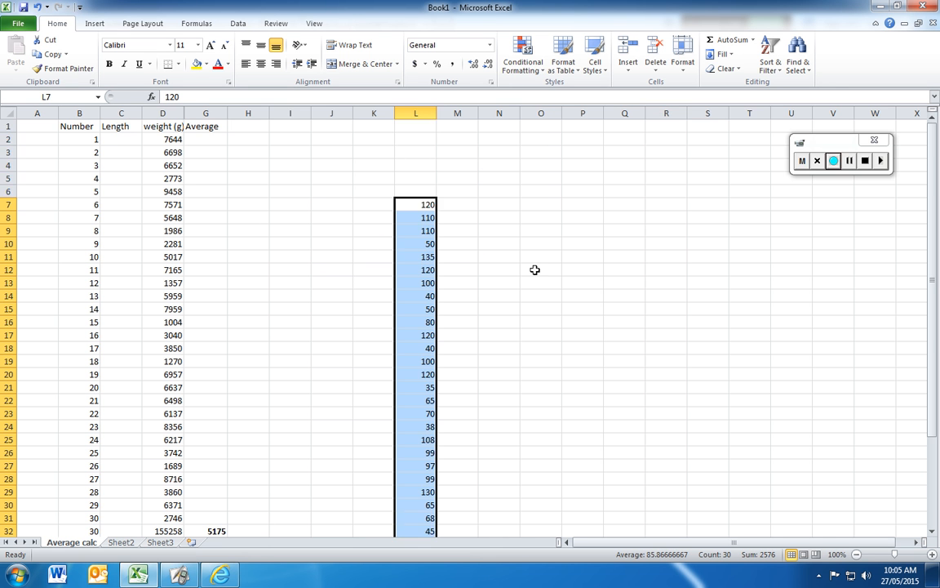
scroll(531, 266, down, 2)
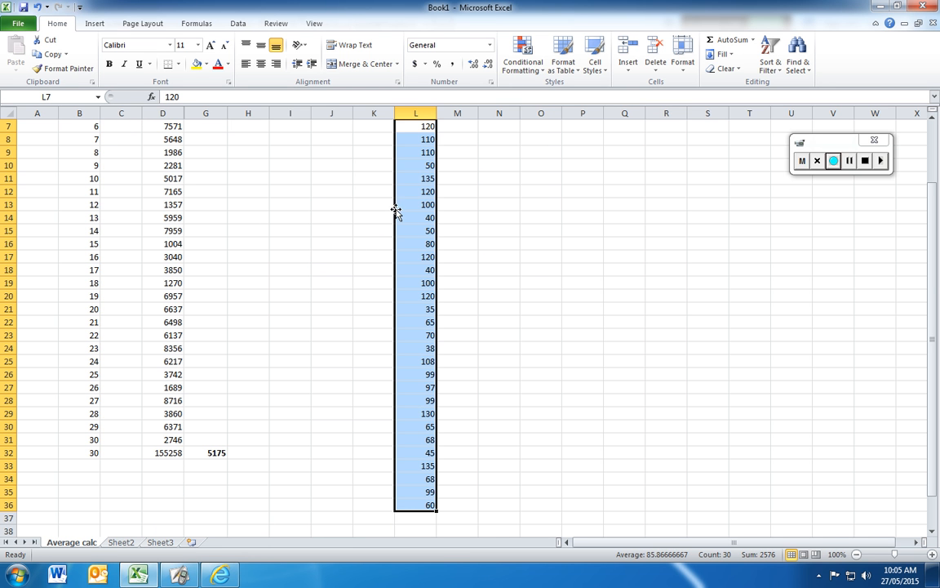
drag(397, 215, 606, 228)
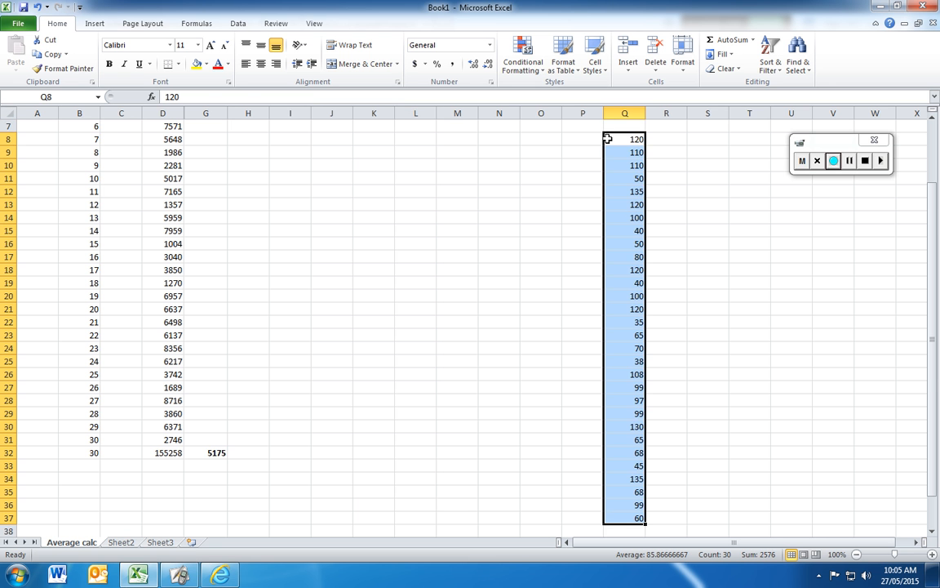
Move the block of length values into the Length column starting at C2.
scroll(666, 195, down, 2)
scroll(665, 195, up, 4)
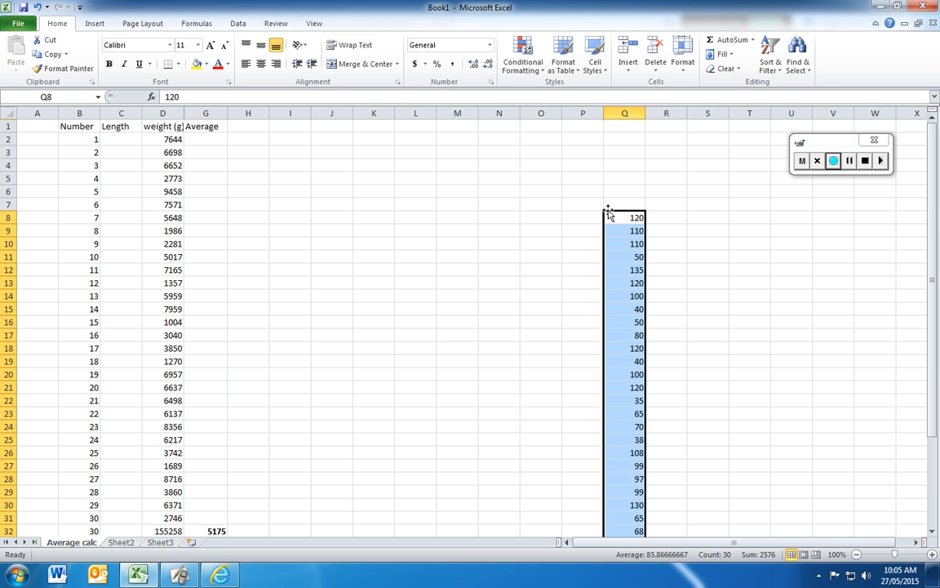
drag(608, 214, 119, 146)
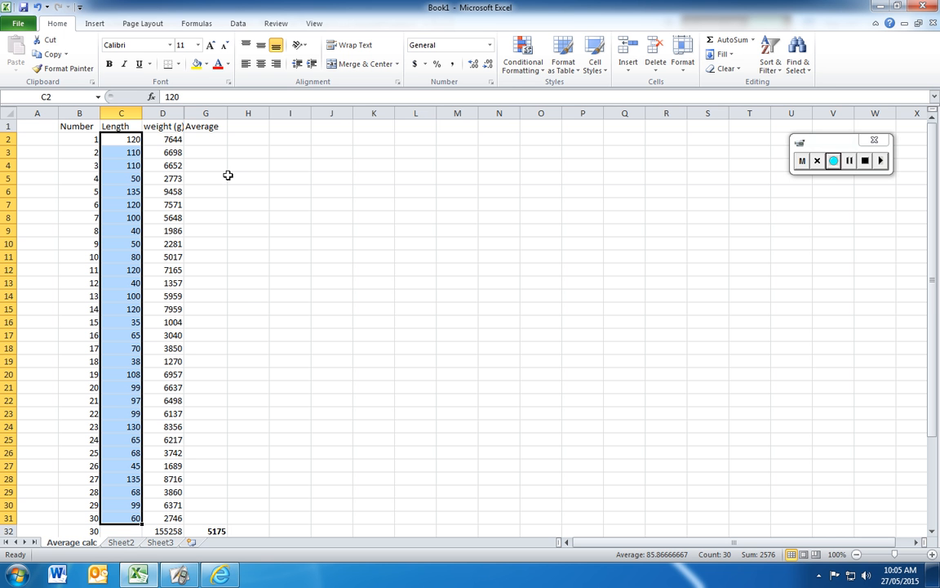
scroll(305, 316, down, 1)
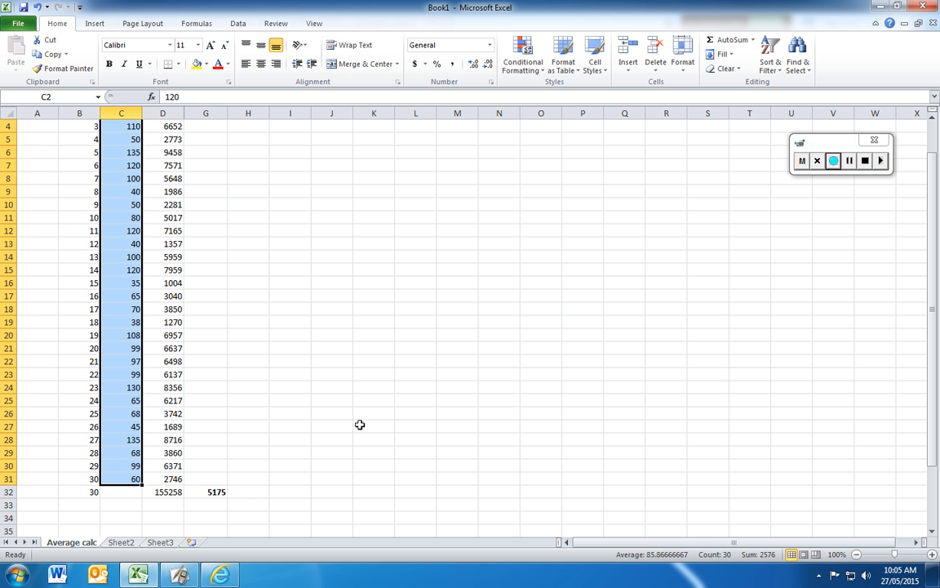
Check which cells the average formula in G32 refers to.
click(206, 493)
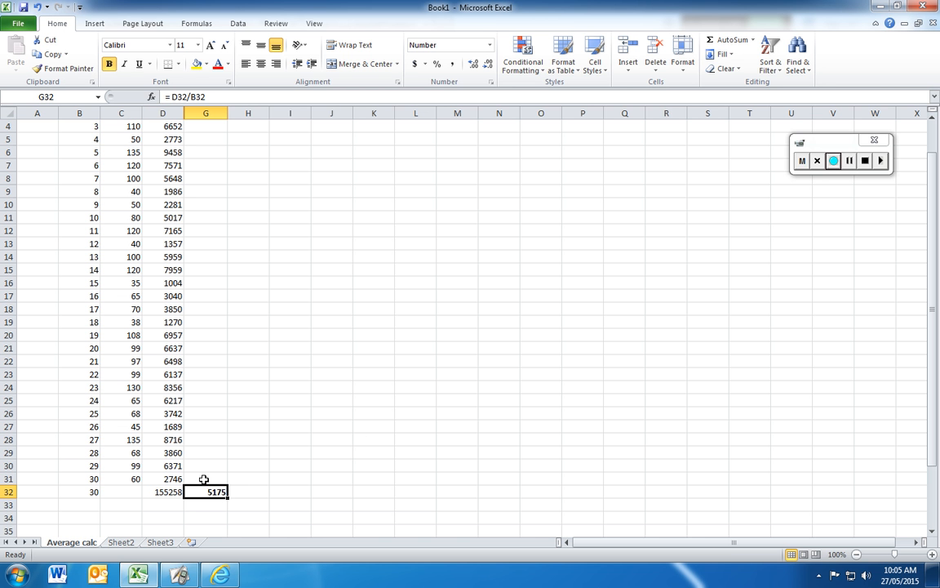
click(251, 492)
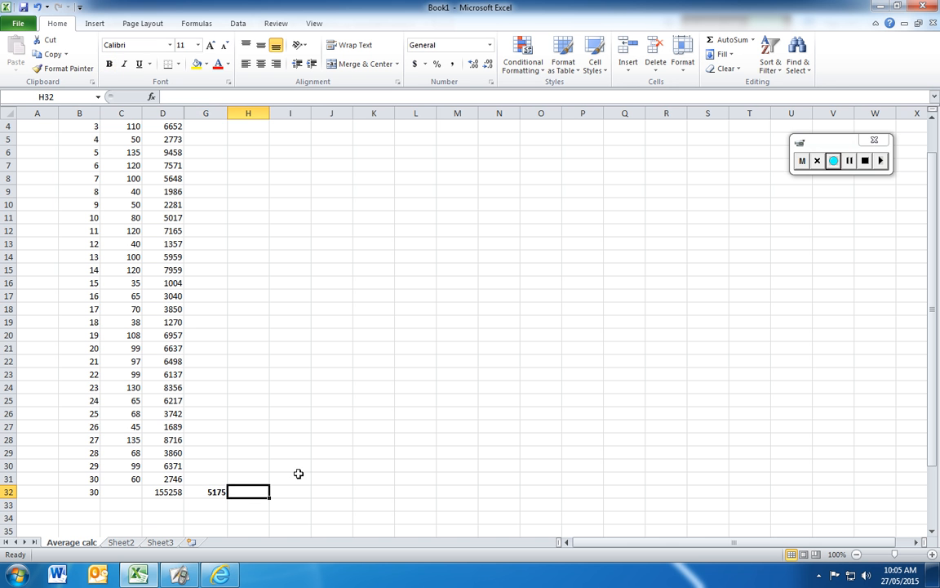
click(834, 162)
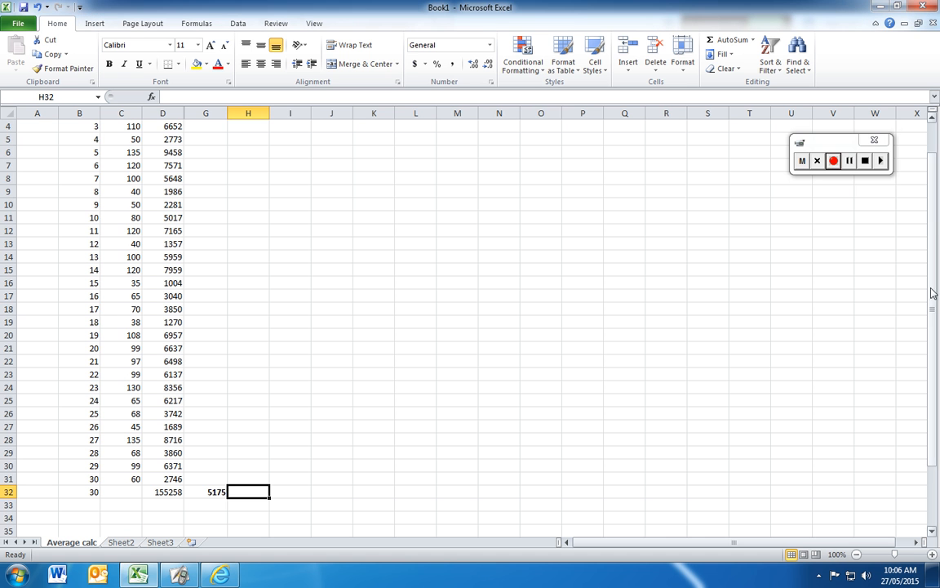
scroll(295, 204, up, 1)
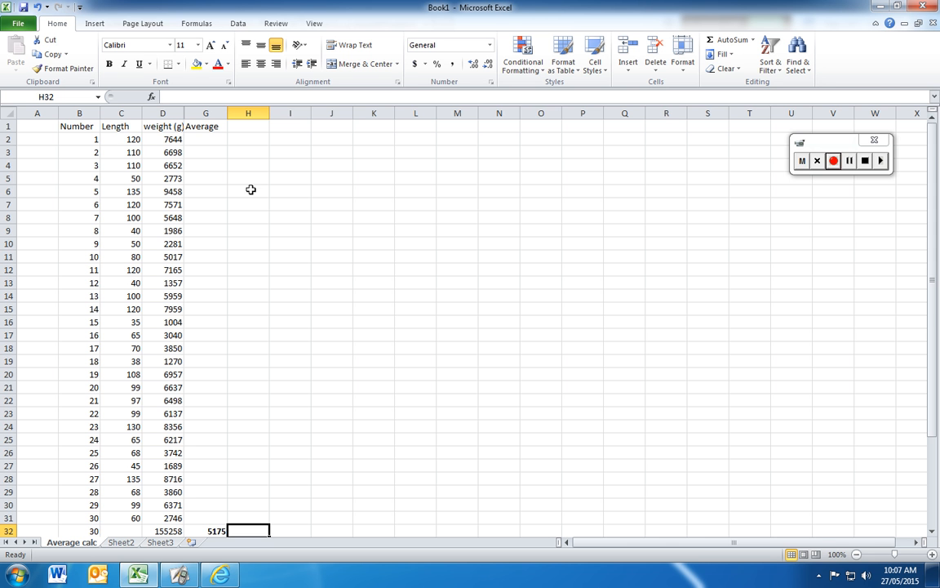
scroll(242, 186, down, 1)
scroll(243, 187, up, 1)
drag(122, 140, 174, 518)
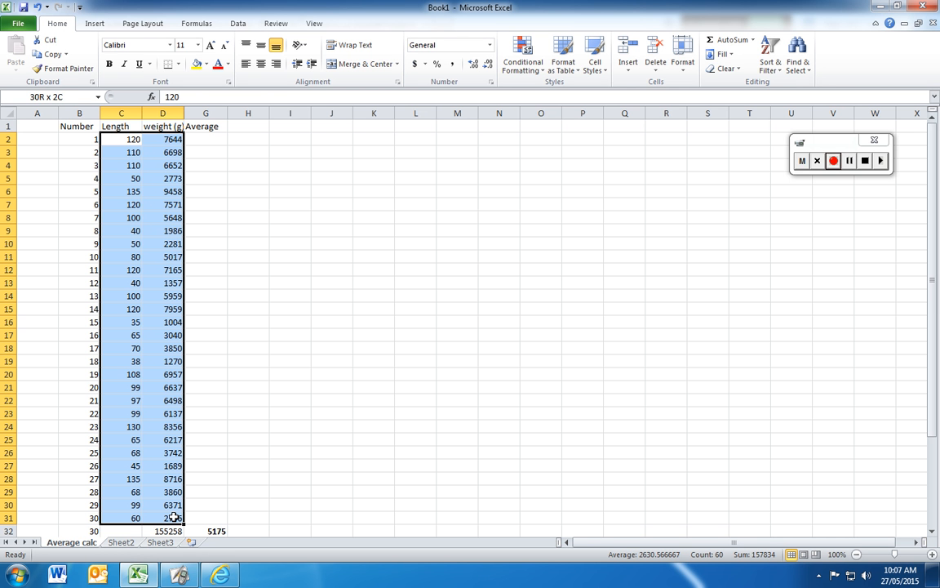
drag(174, 518, 174, 517)
click(374, 504)
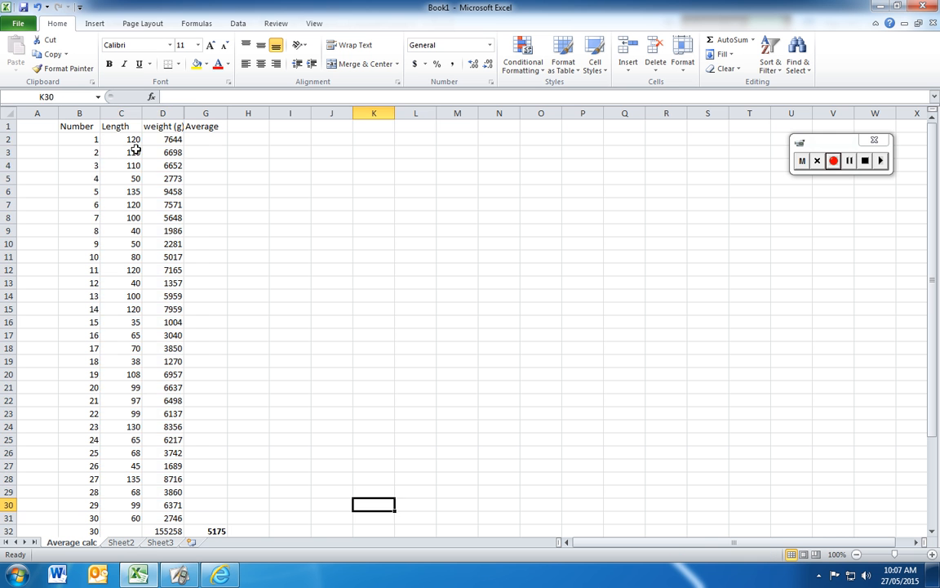
Insert a basic 2-D line chart from the length and weight values in C2:D31.
drag(123, 137, 141, 517)
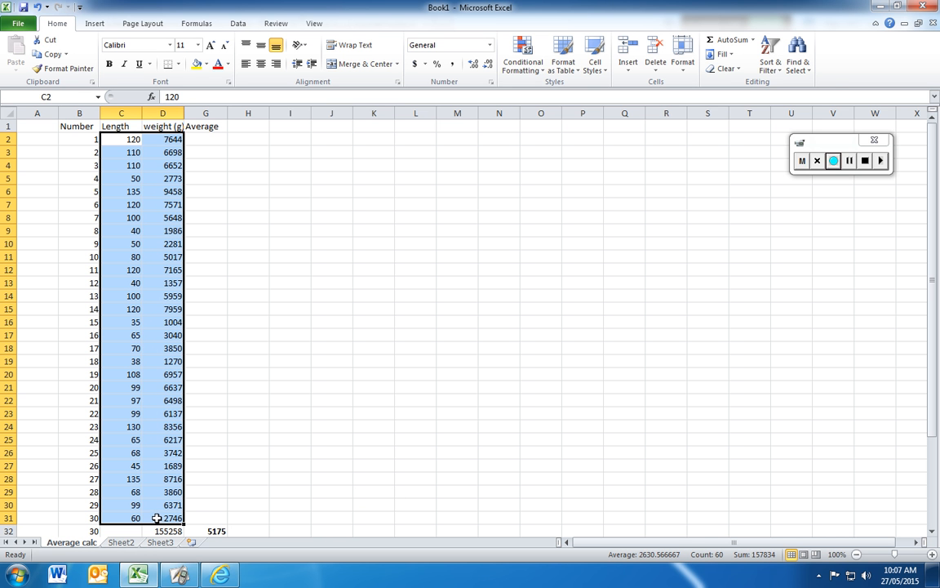
click(93, 25)
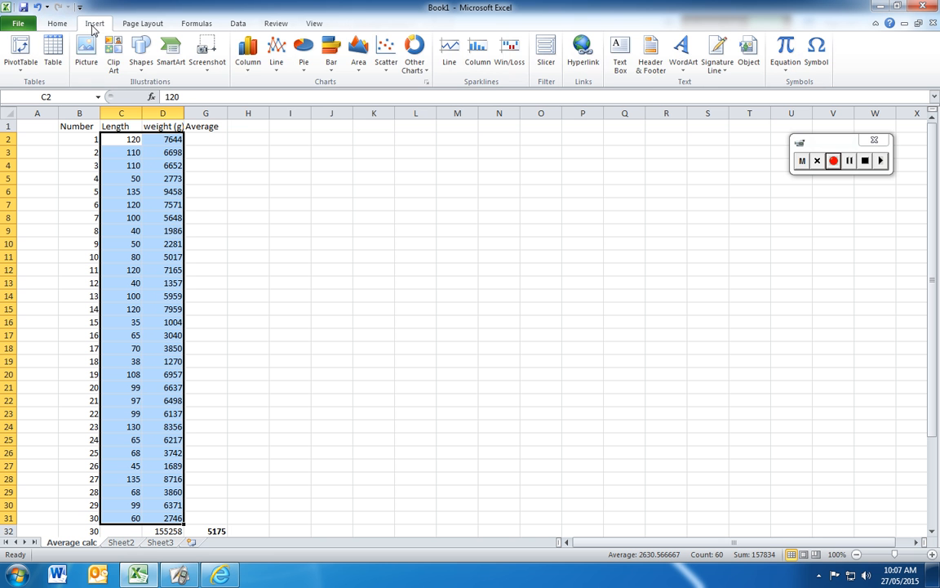
click(277, 74)
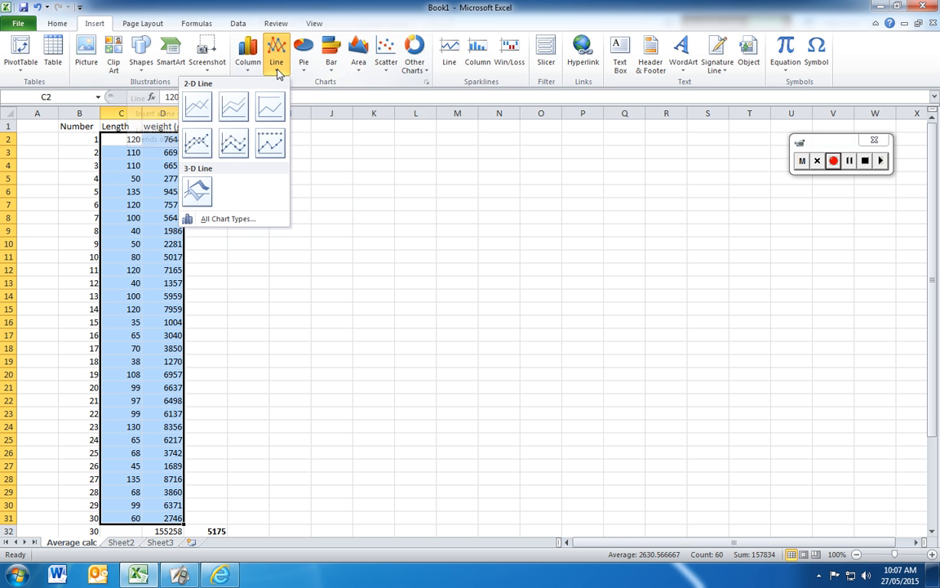
click(198, 113)
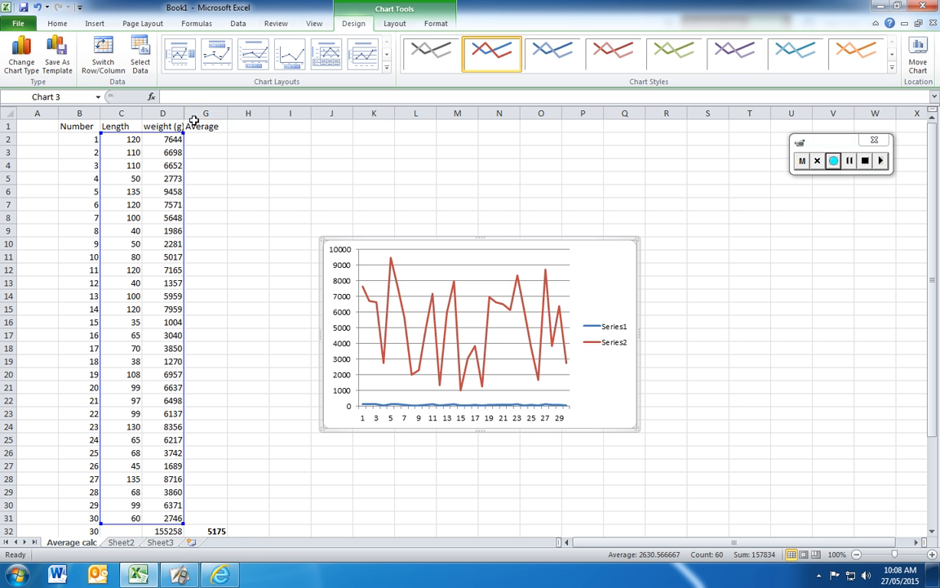
click(853, 166)
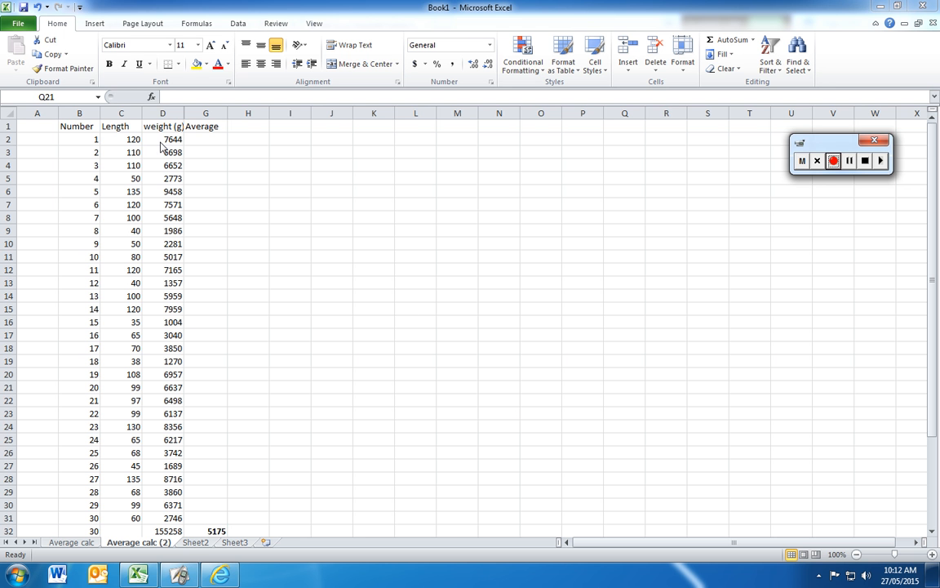
Sort the length and weight values in C2:D31 on the Average calc (2) sheet from smallest to largest.
click(576, 271)
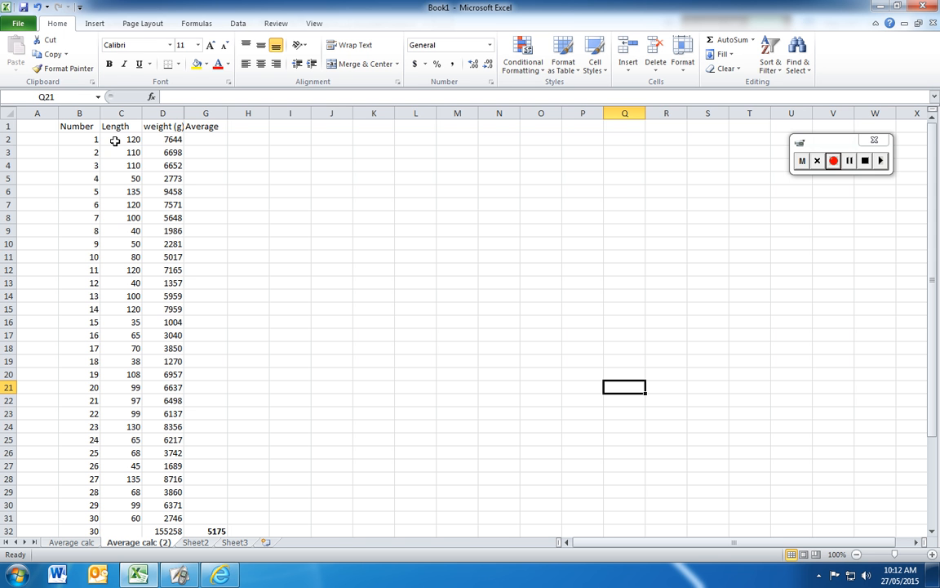
drag(118, 141, 161, 183)
drag(167, 466, 174, 518)
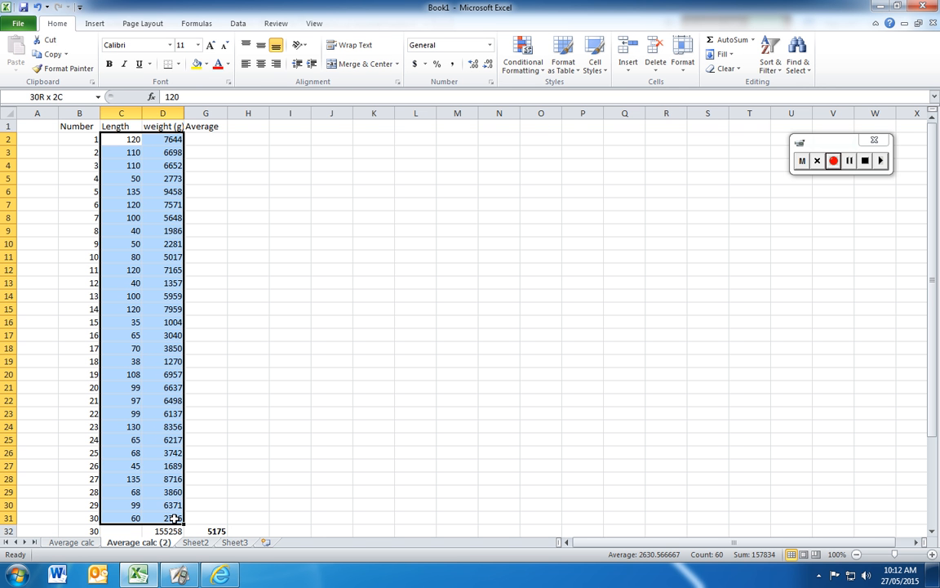
drag(174, 518, 174, 518)
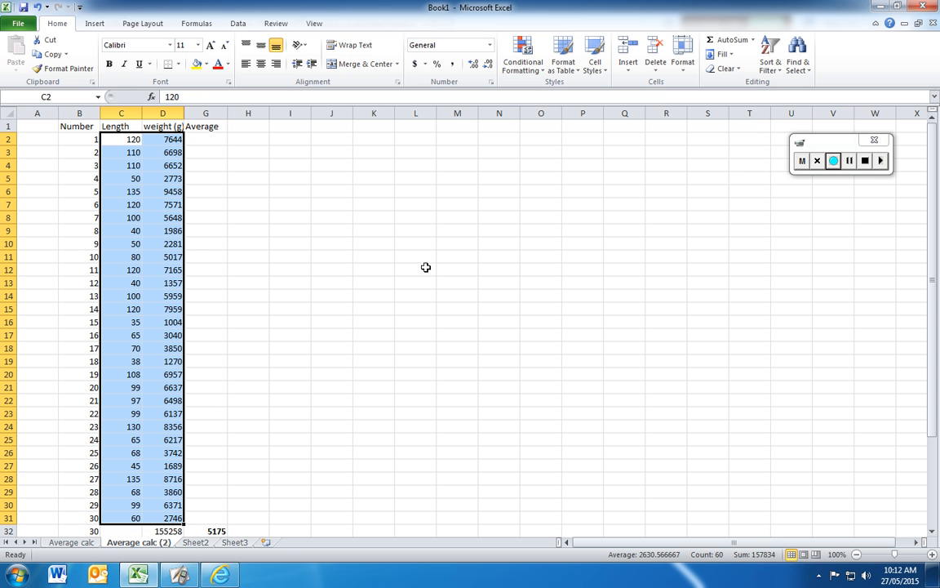
click(767, 58)
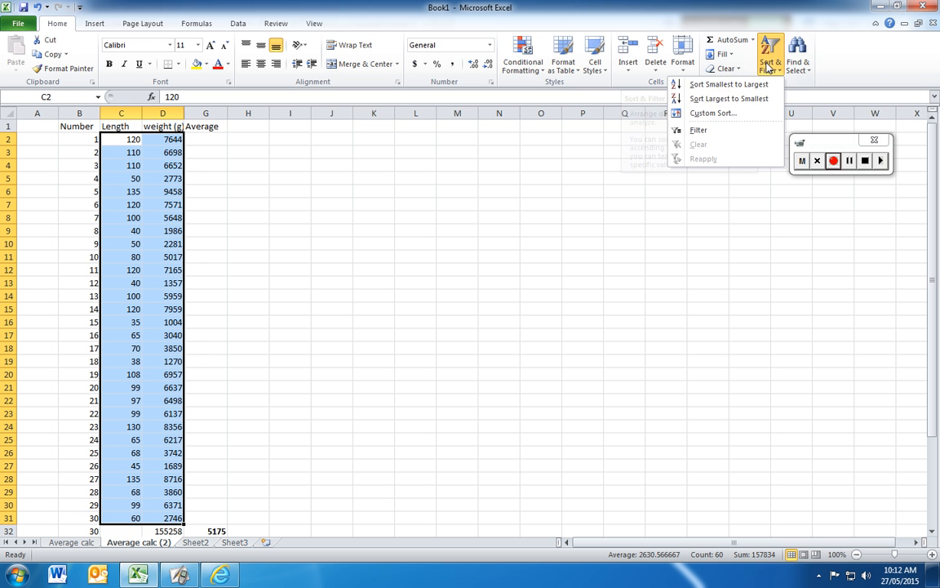
click(729, 85)
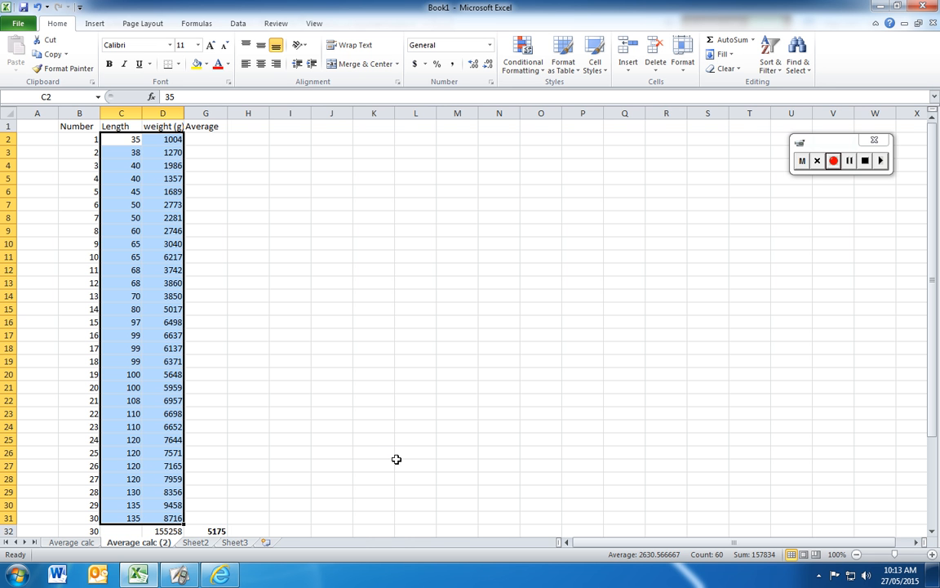
Insert a basic 2-D line chart from the sorted length and weight values in C2:D31.
click(342, 465)
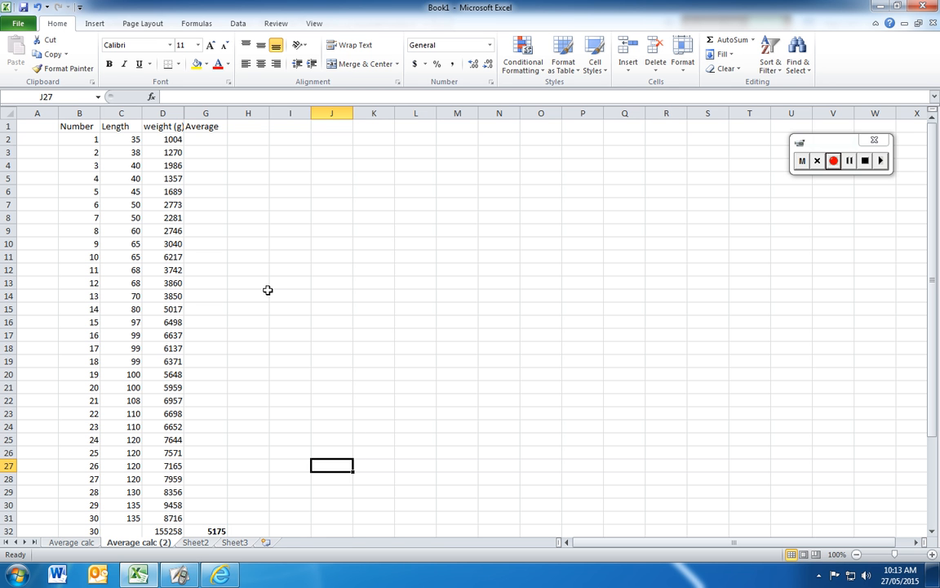
click(119, 137)
drag(119, 137, 163, 518)
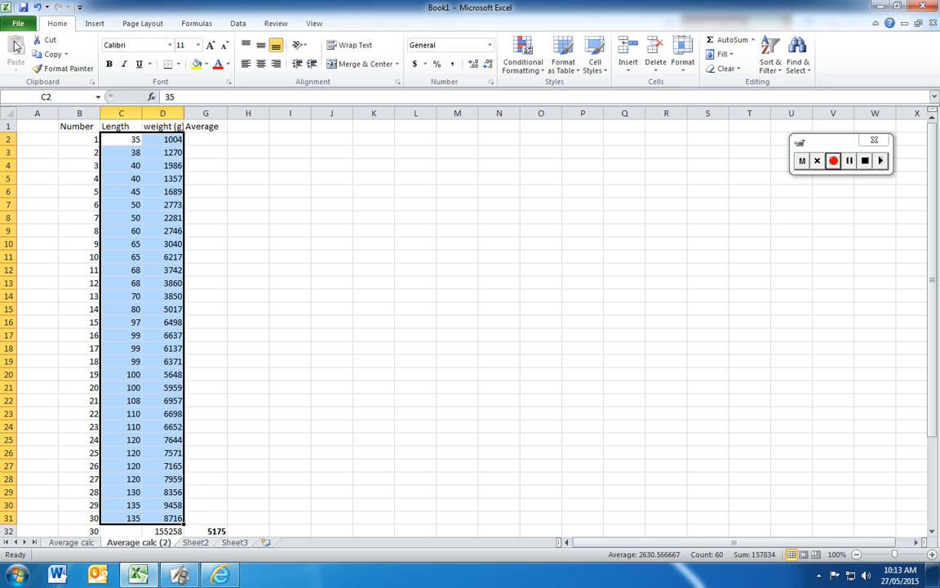
click(91, 23)
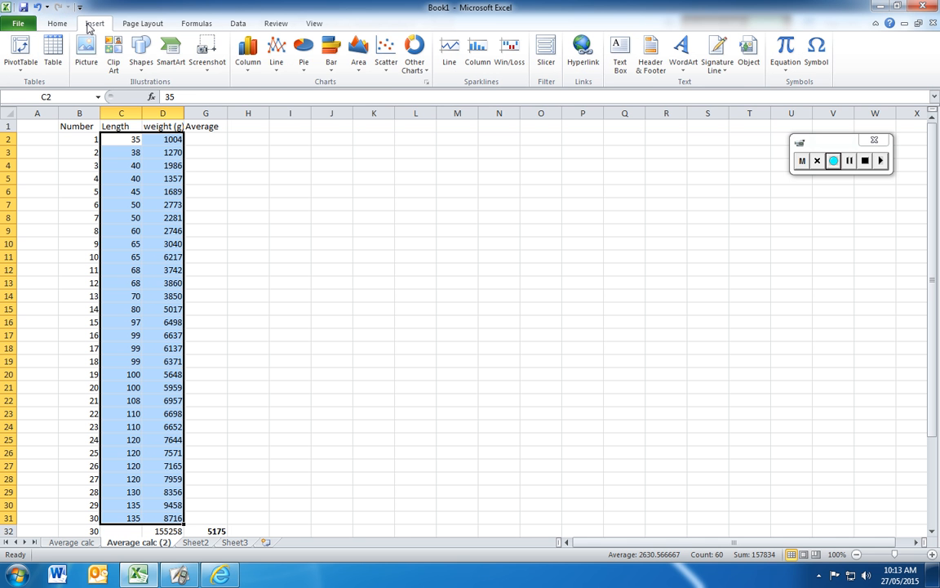
click(281, 71)
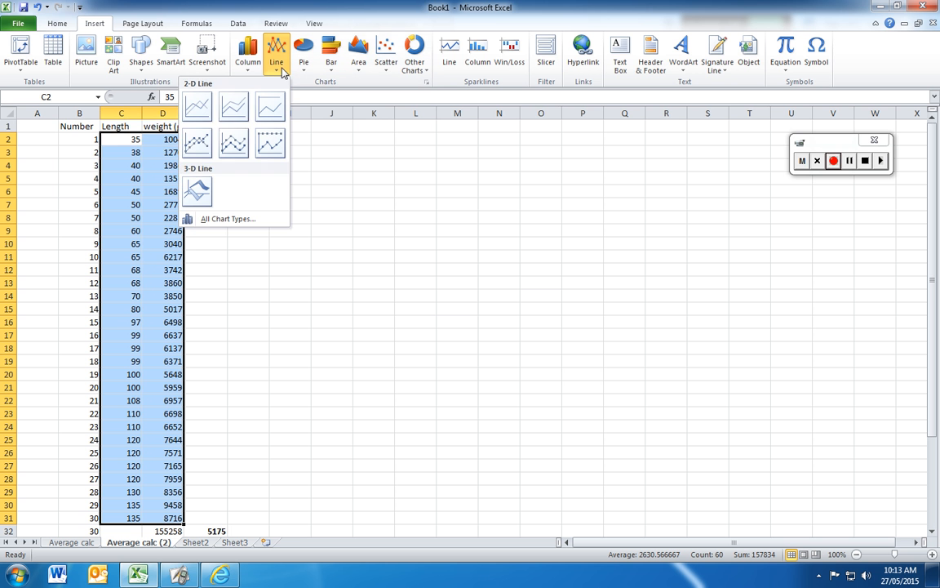
click(195, 107)
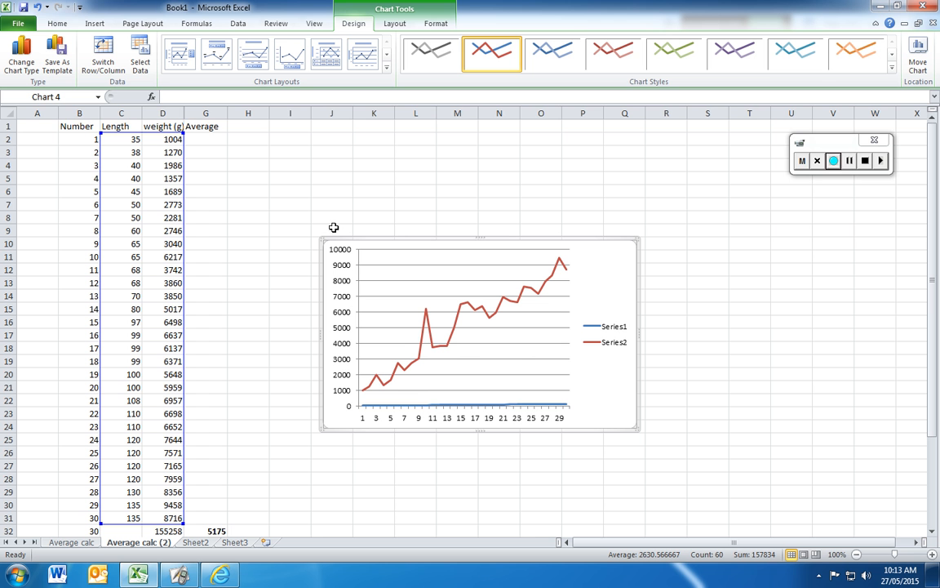
Remove the length series, Series1, from the line chart's data source.
click(140, 51)
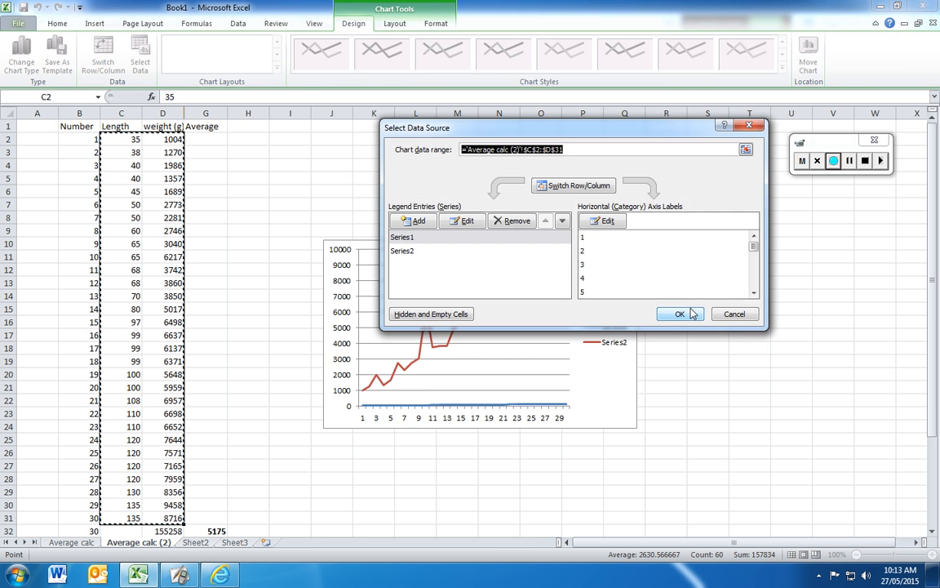
click(728, 310)
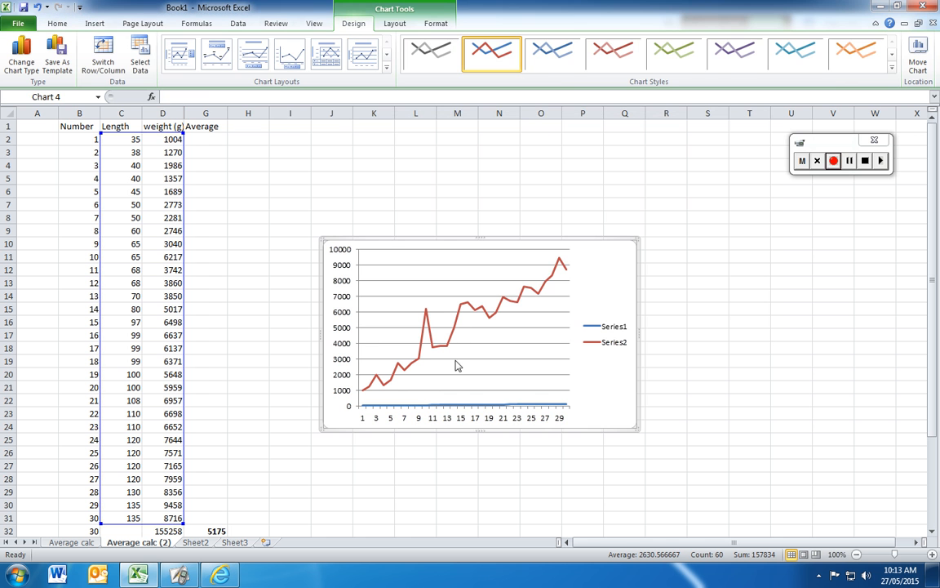
click(141, 51)
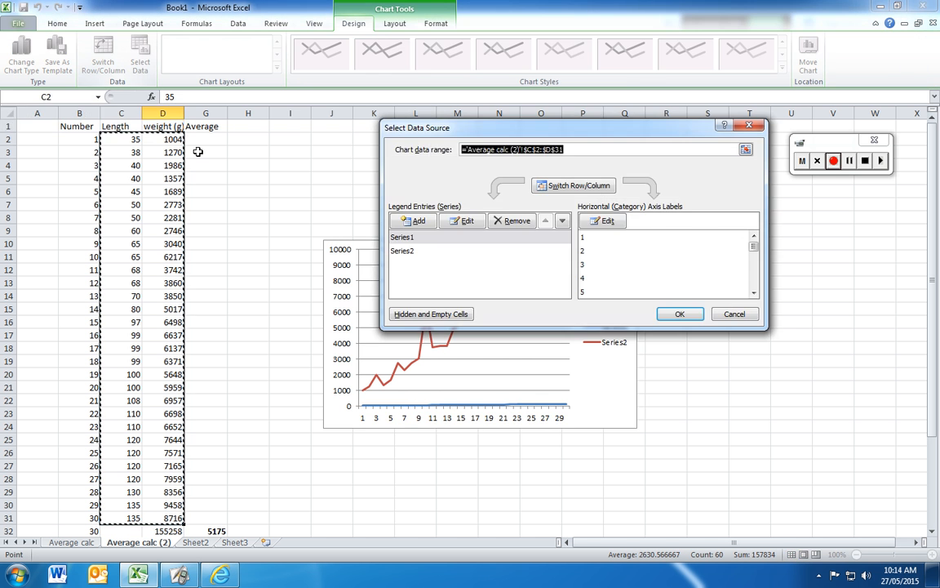
click(409, 240)
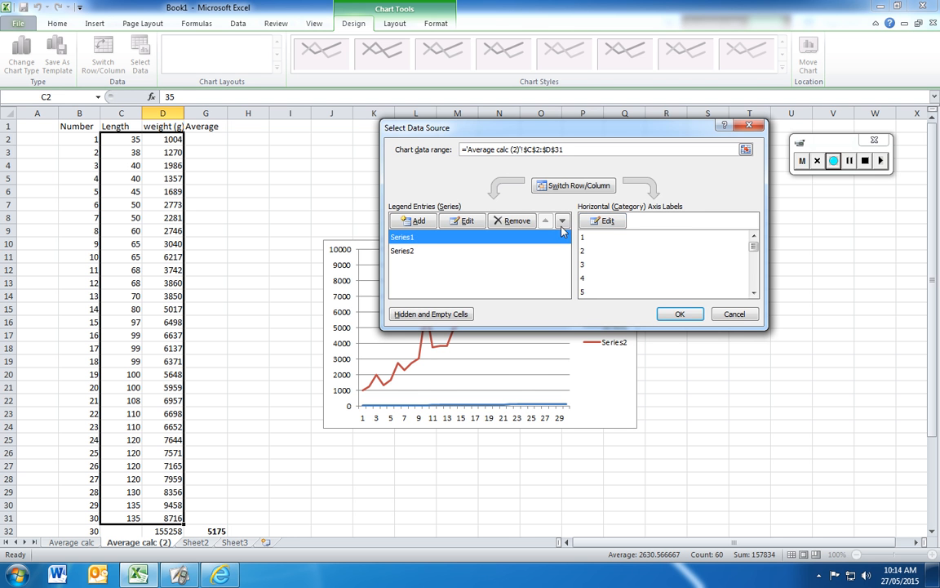
click(521, 222)
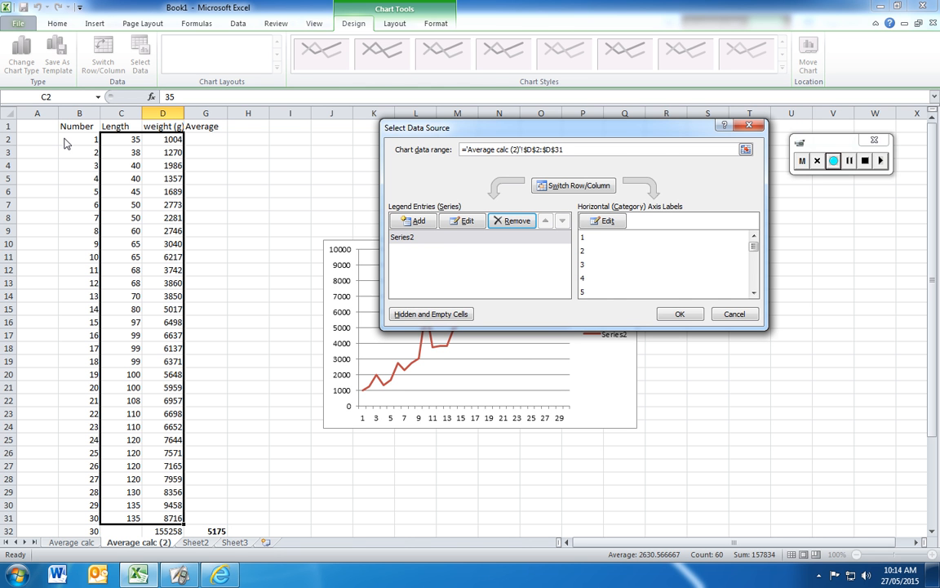
Use the length values in C2:C31 as the line chart's horizontal axis labels.
click(415, 244)
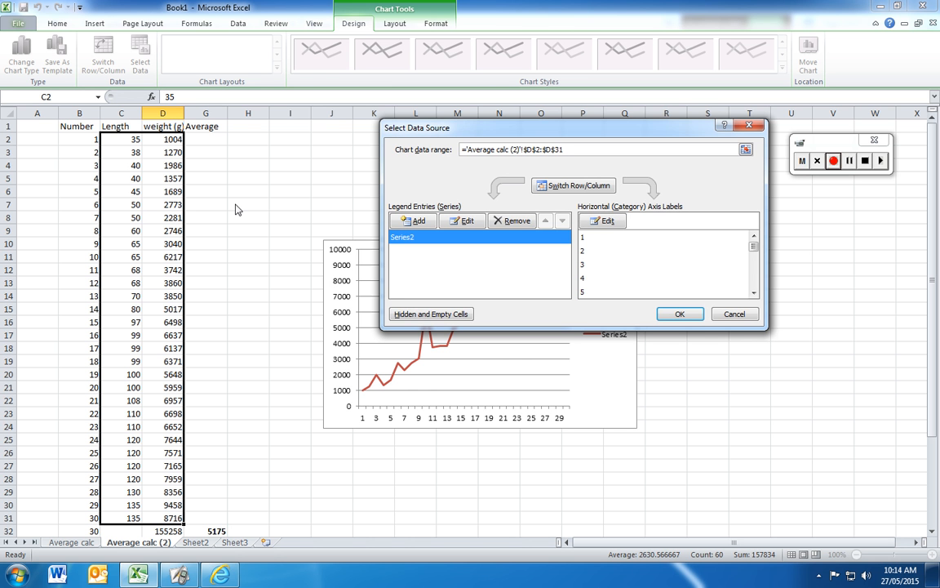
click(607, 221)
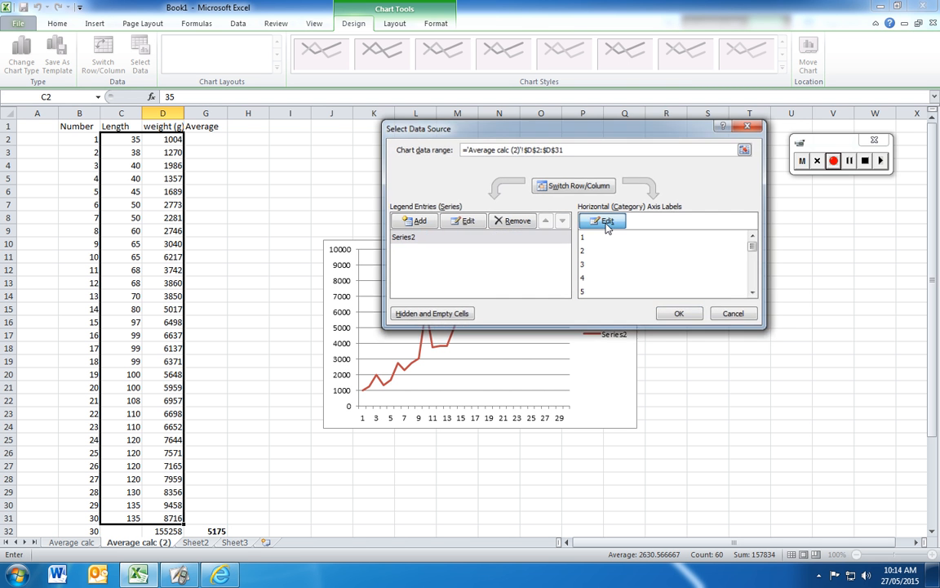
click(120, 138)
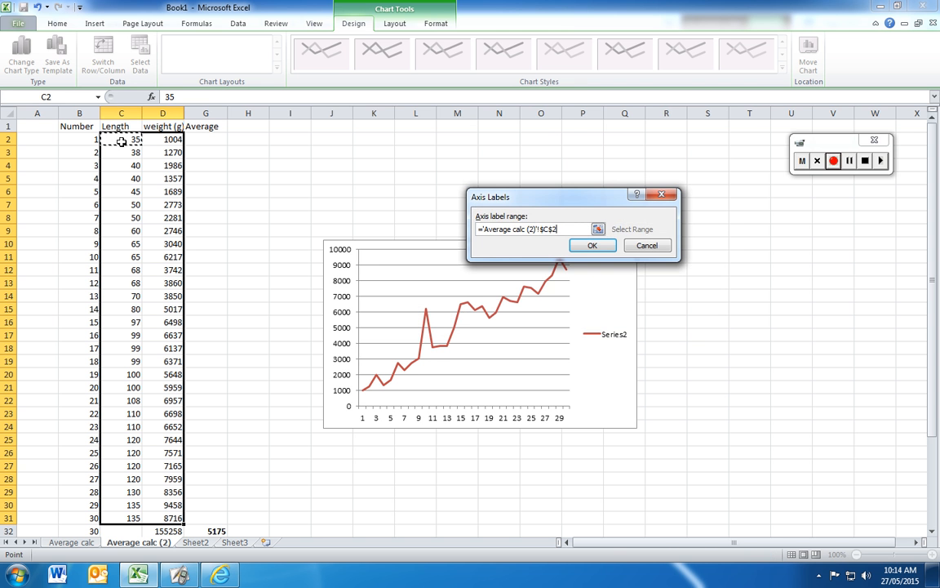
drag(120, 139, 135, 514)
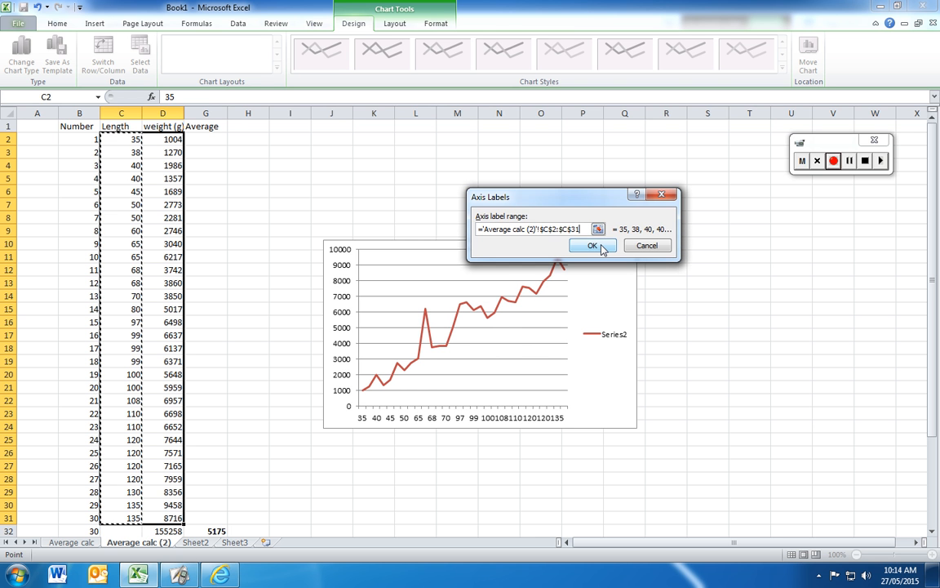
click(596, 247)
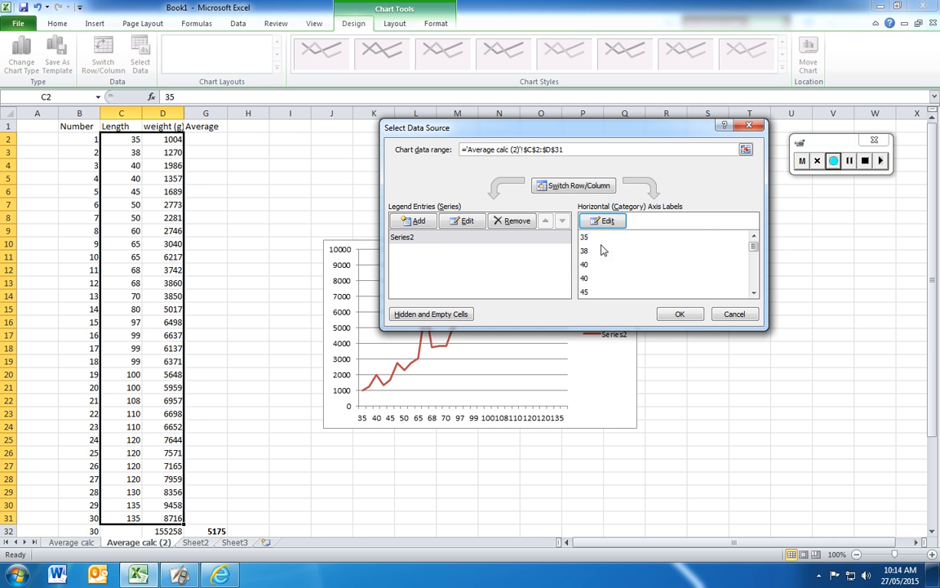
click(680, 316)
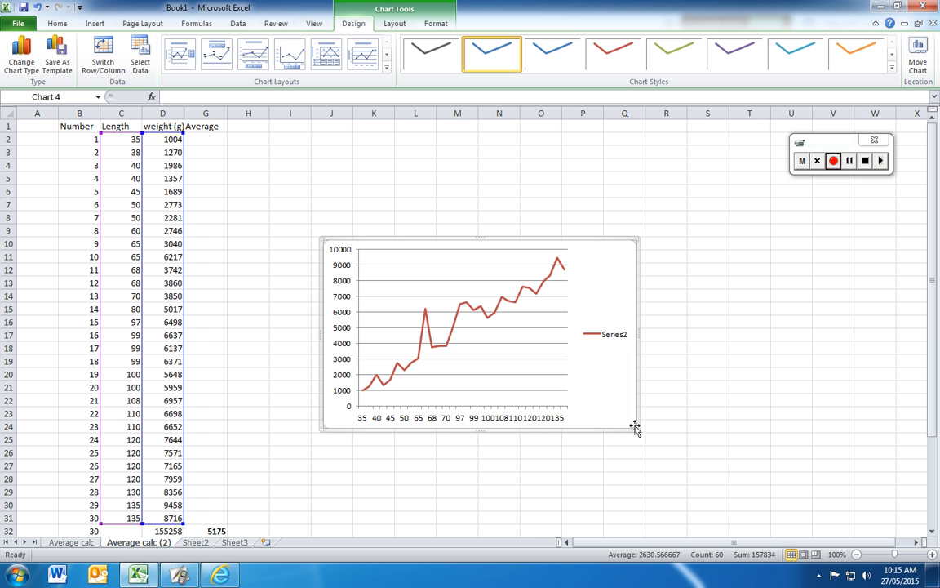
Enlarge the line chart to cover about columns J to W and rows 6 to 33.
drag(635, 426, 775, 517)
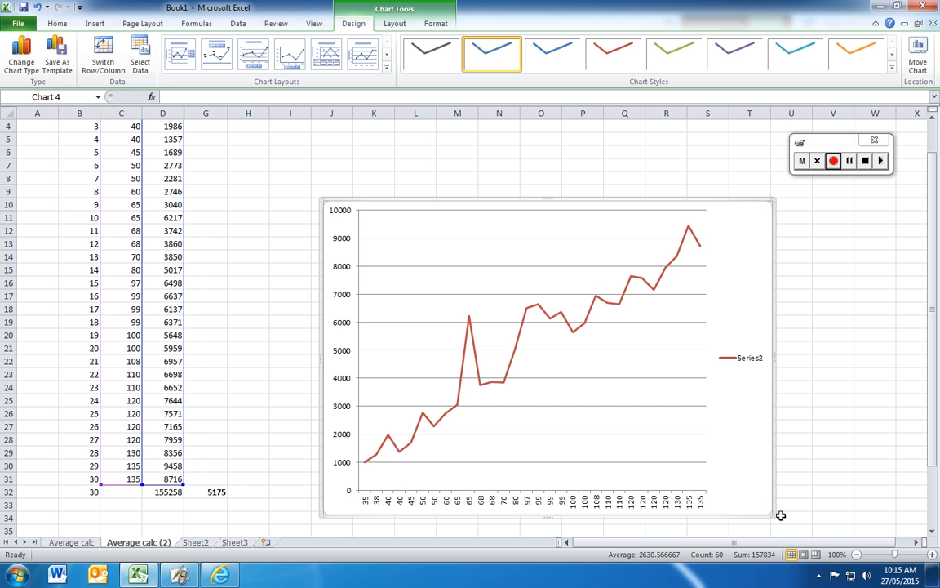
drag(769, 514, 890, 325)
drag(611, 328, 614, 505)
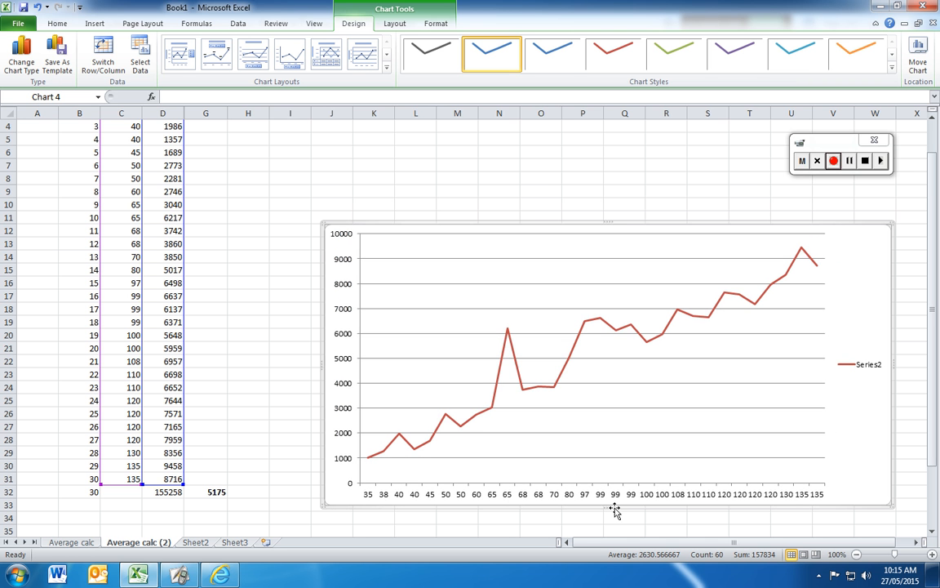
drag(608, 221, 600, 152)
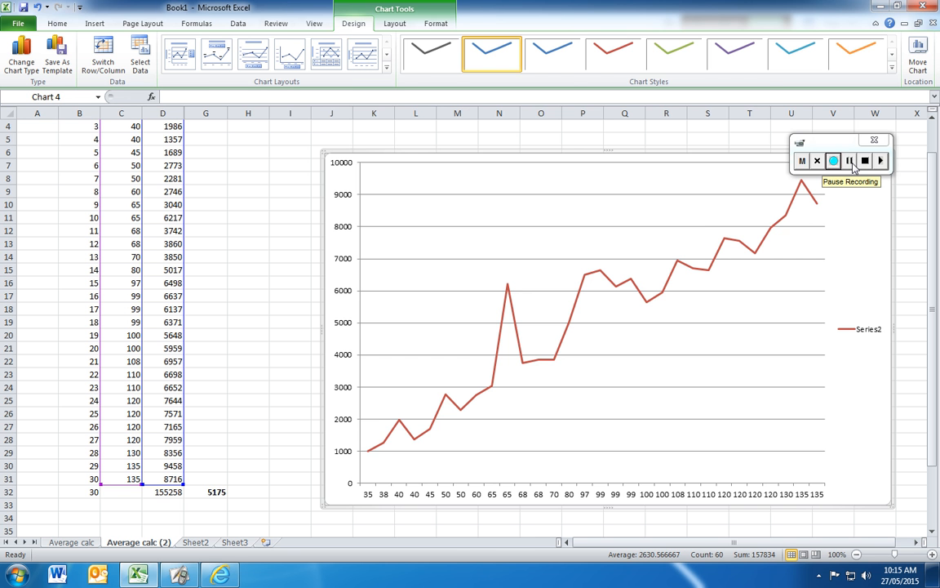
click(850, 161)
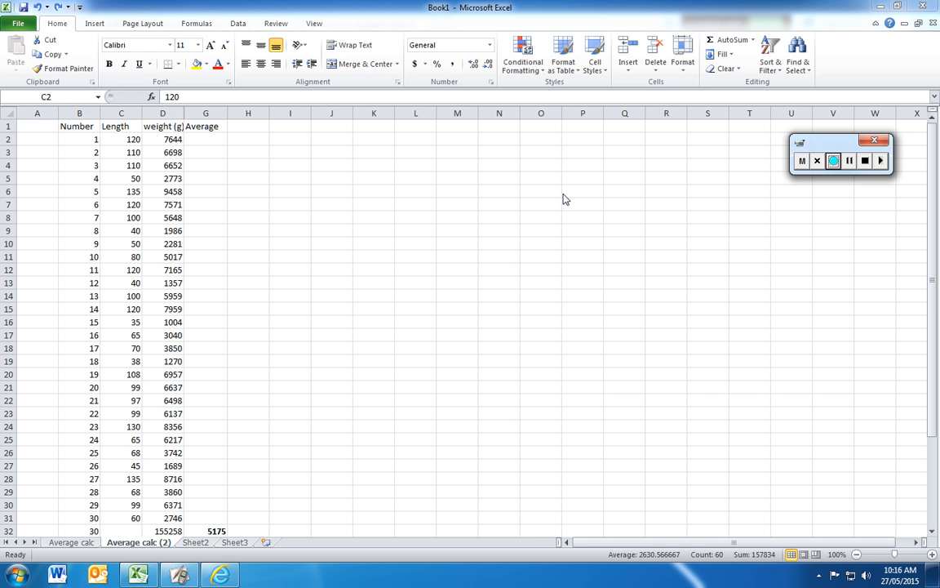
Insert a scatter chart with only markers from the unsorted length and weight values in C2:D31.
click(126, 137)
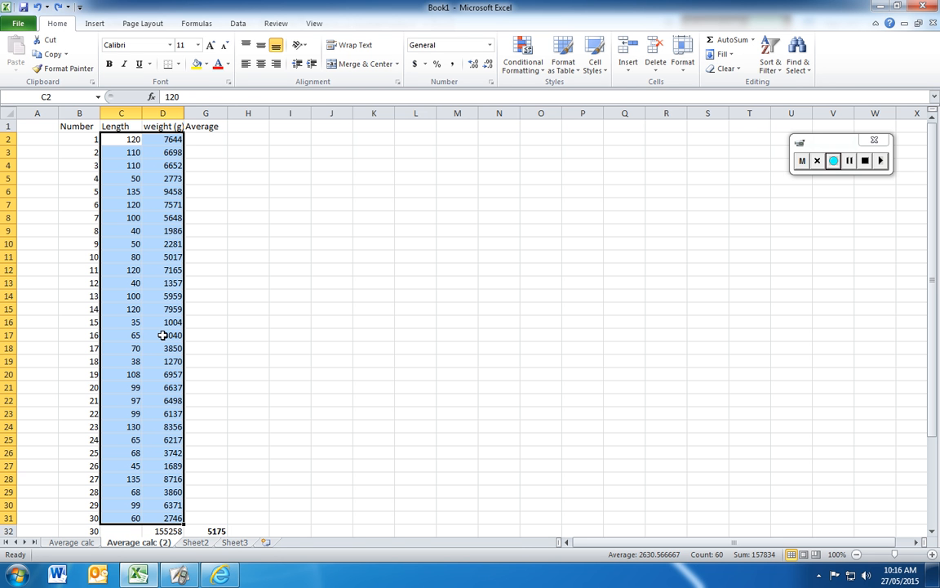
click(94, 25)
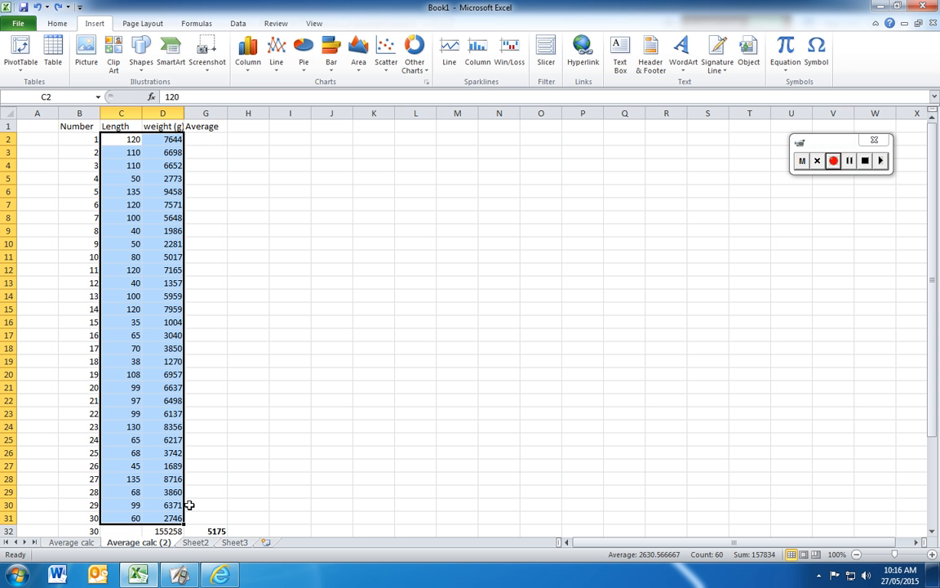
click(386, 57)
click(322, 104)
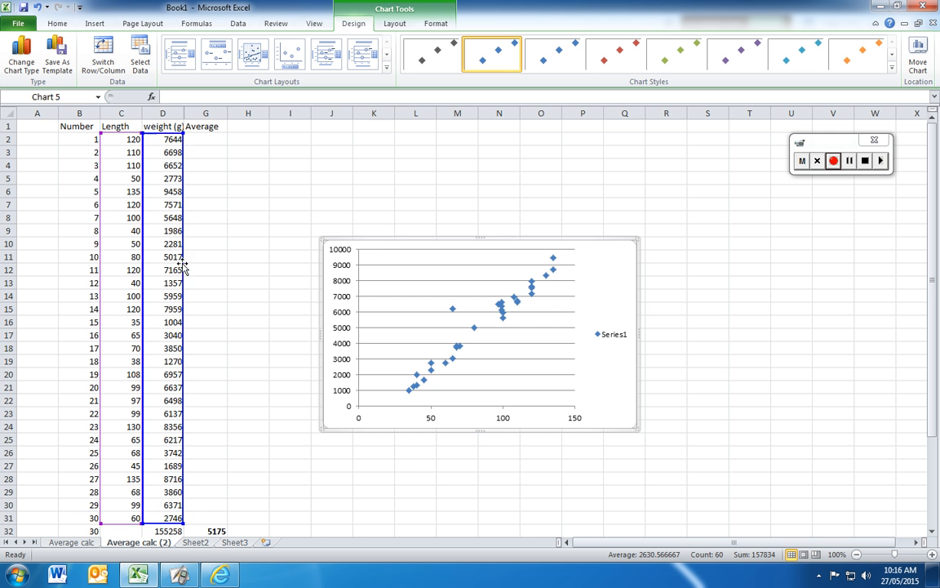
Enlarge the scatter chart to cover about columns J to S and rows 10 to 31, and delete its Series1 legend.
drag(638, 428, 720, 522)
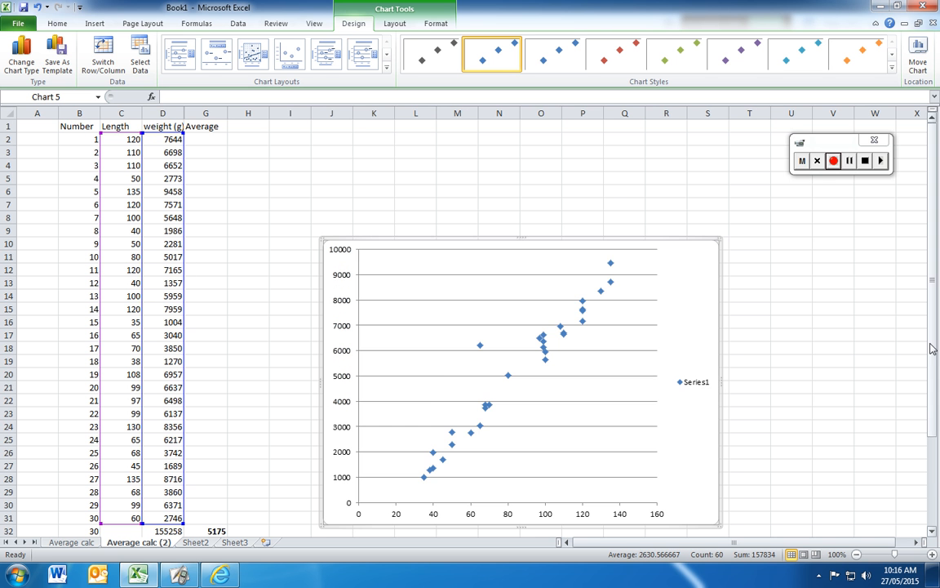
drag(936, 346, 937, 435)
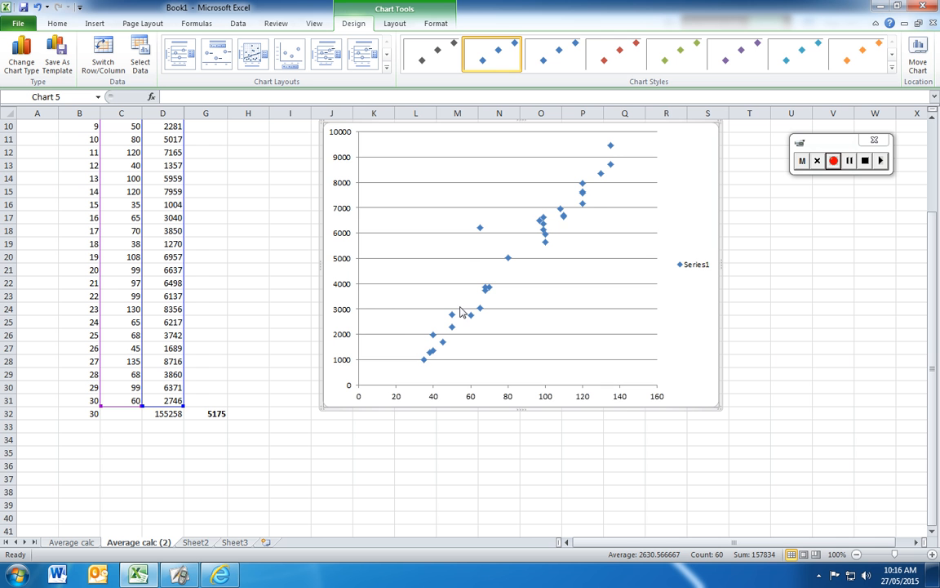
mouse_move(436, 358)
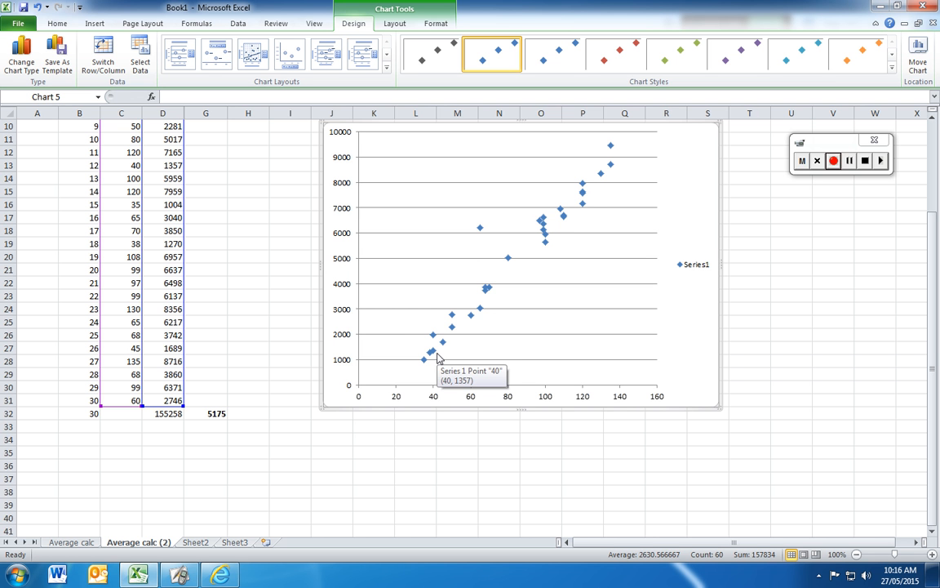
mouse_move(479, 232)
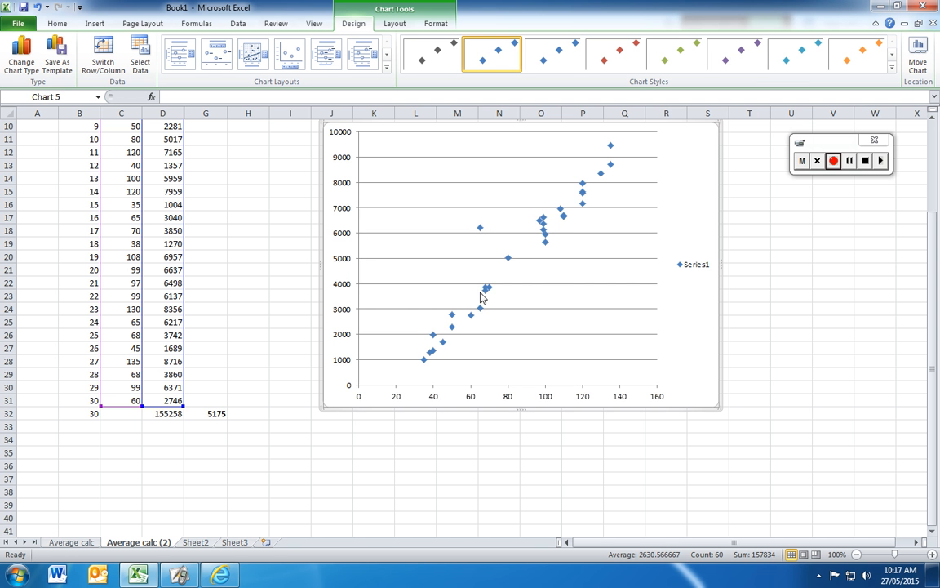
click(696, 269)
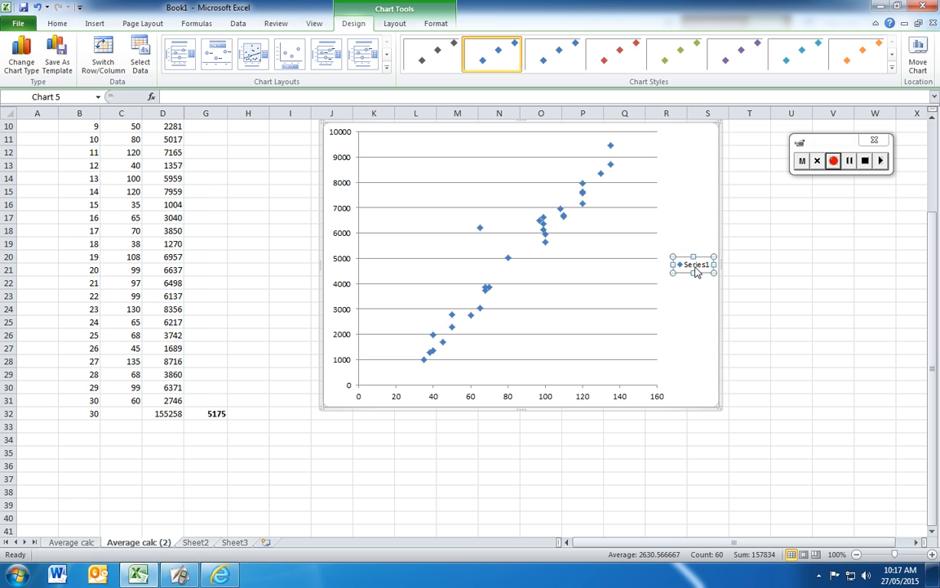
key(Delete)
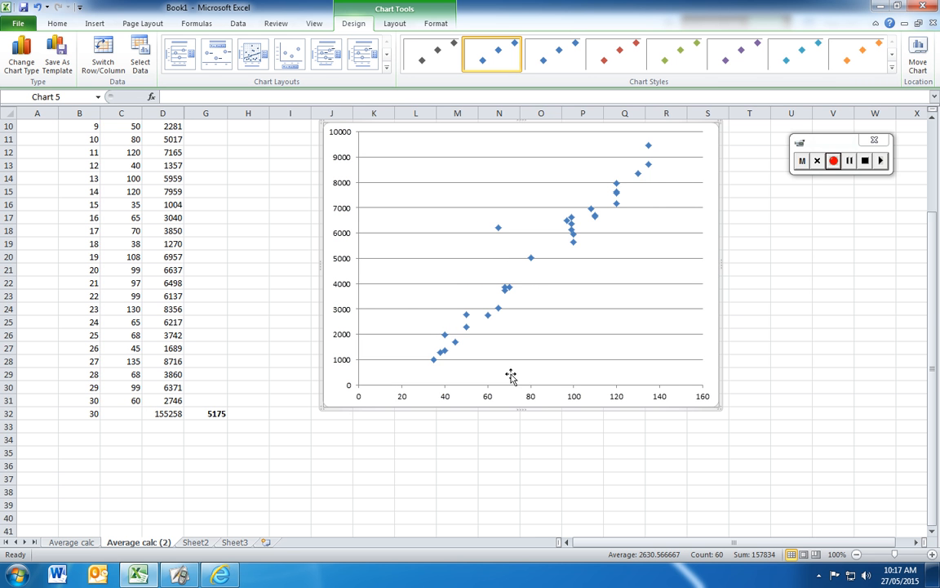
scroll(263, 449, down, 1)
scroll(262, 456, up, 3)
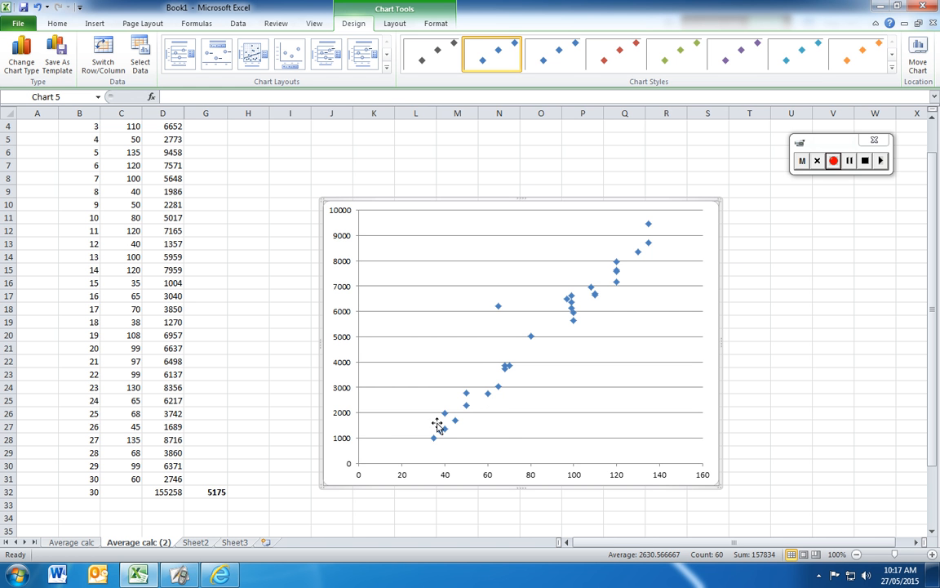
mouse_move(440, 434)
click(95, 23)
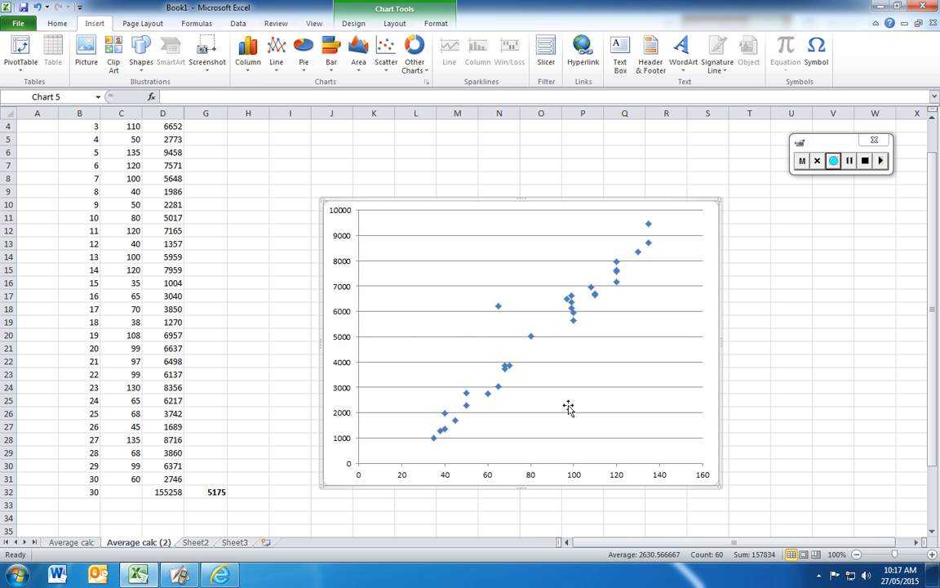
key(Escape)
click(913, 422)
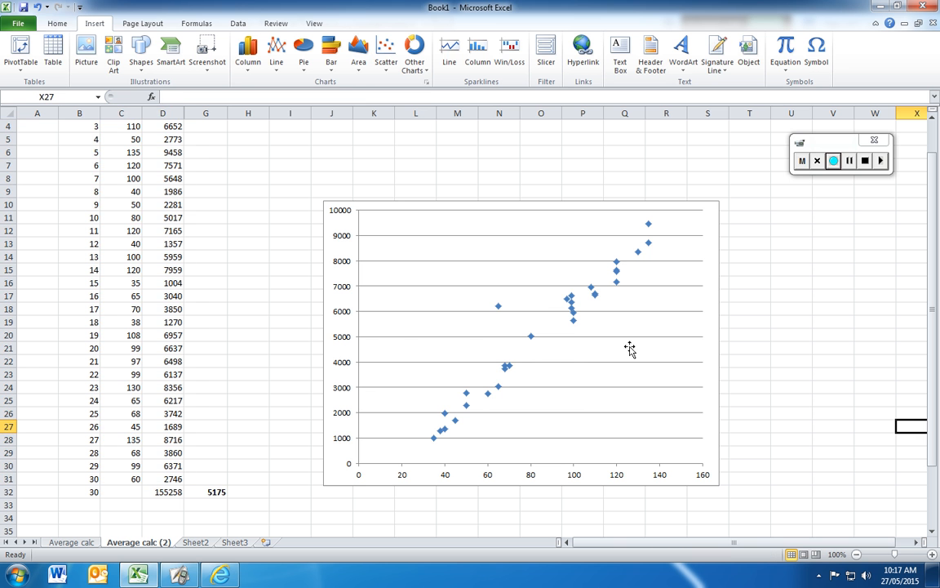
Add a linear trendline to the scatter chart's data series, displaying its equation and R-squared value on the chart.
click(574, 319)
right_click(574, 318)
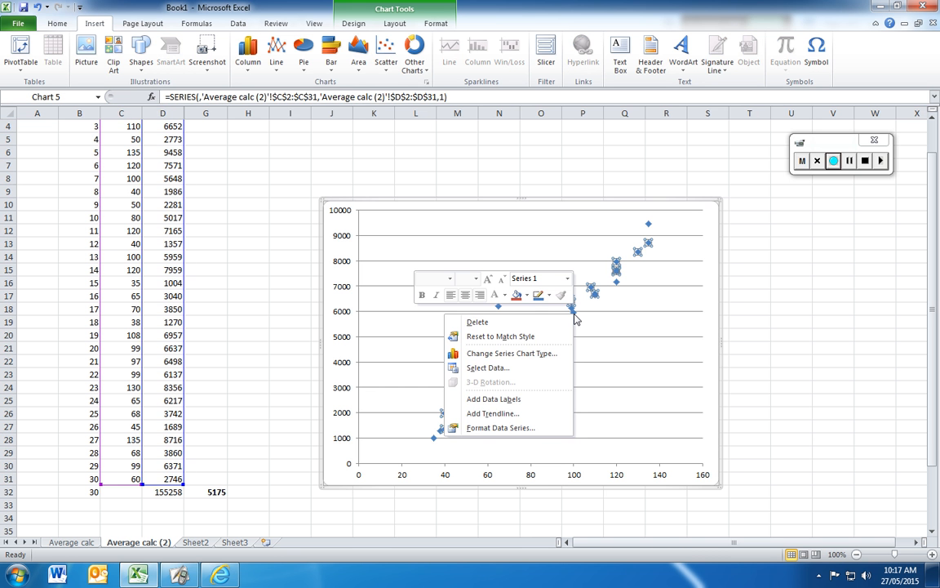
click(643, 351)
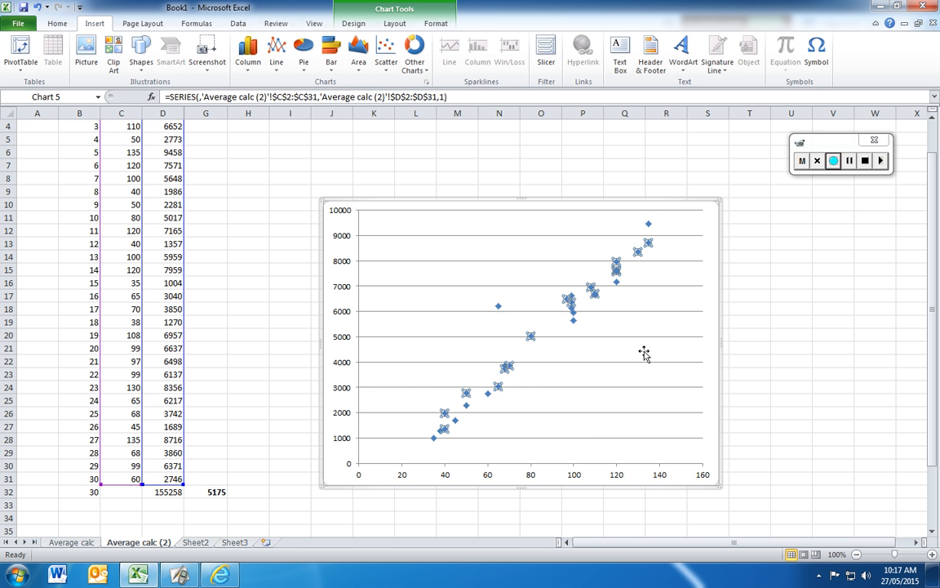
click(573, 313)
right_click(572, 313)
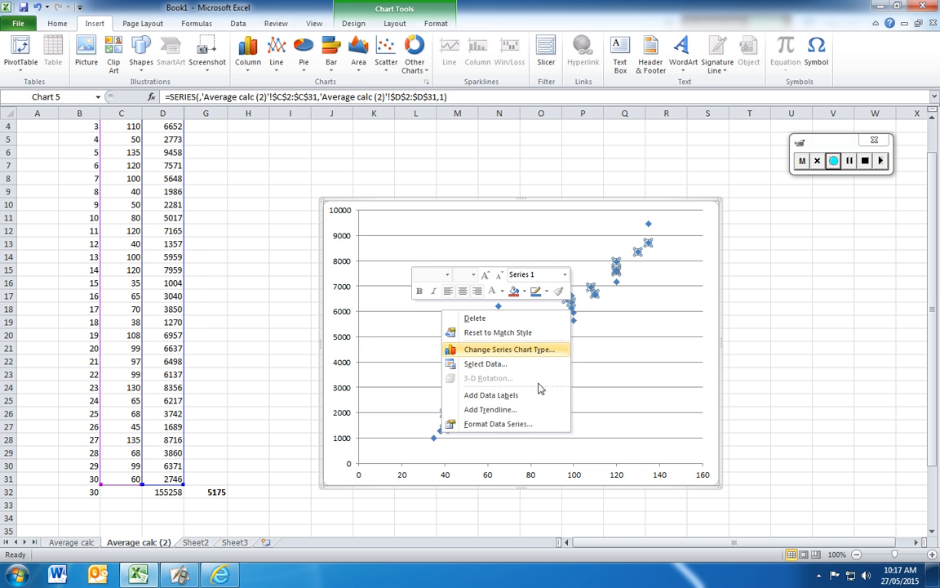
click(504, 410)
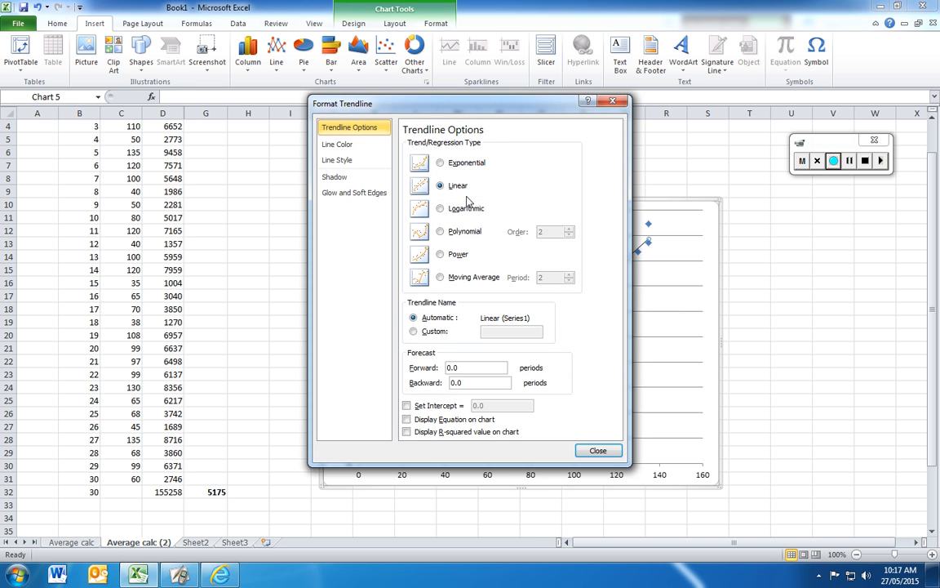
drag(526, 107, 229, 13)
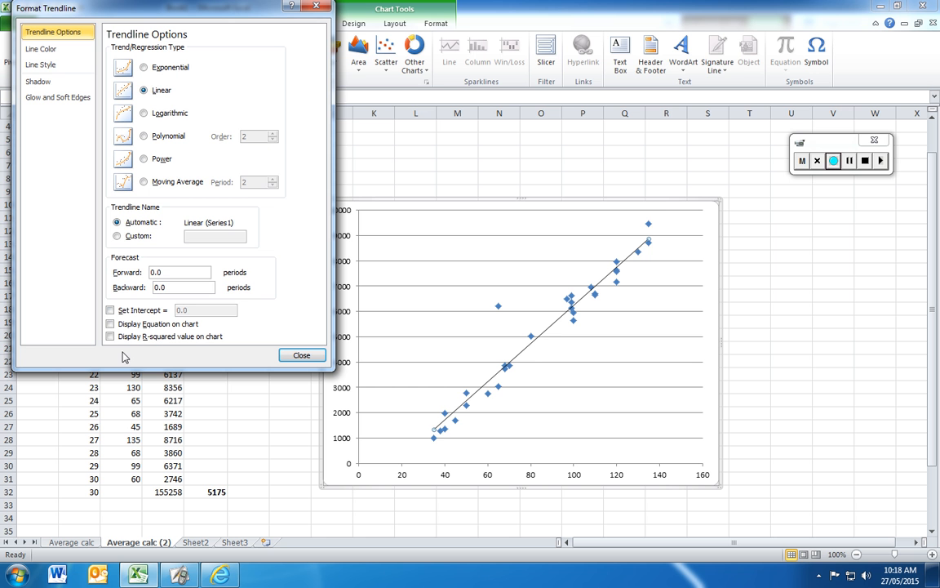
click(110, 325)
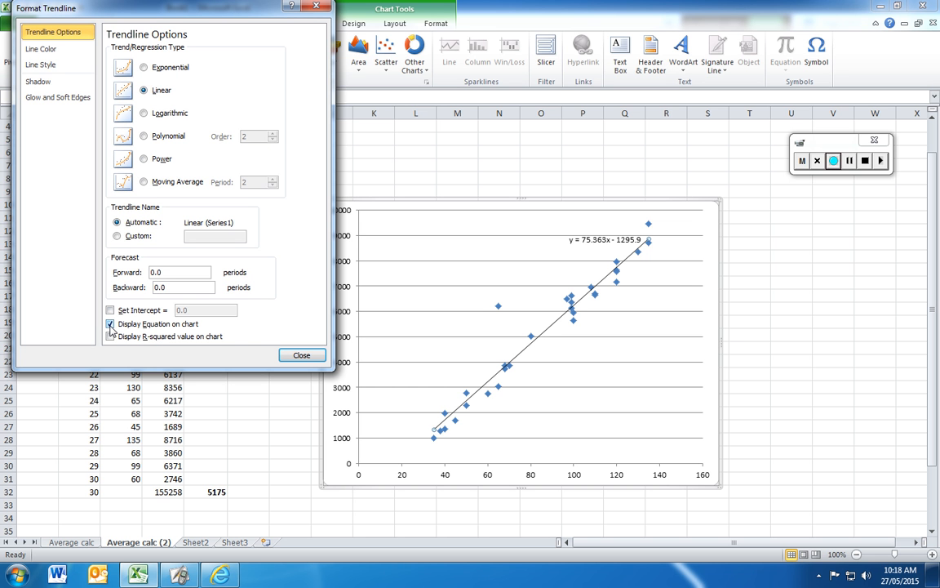
click(110, 337)
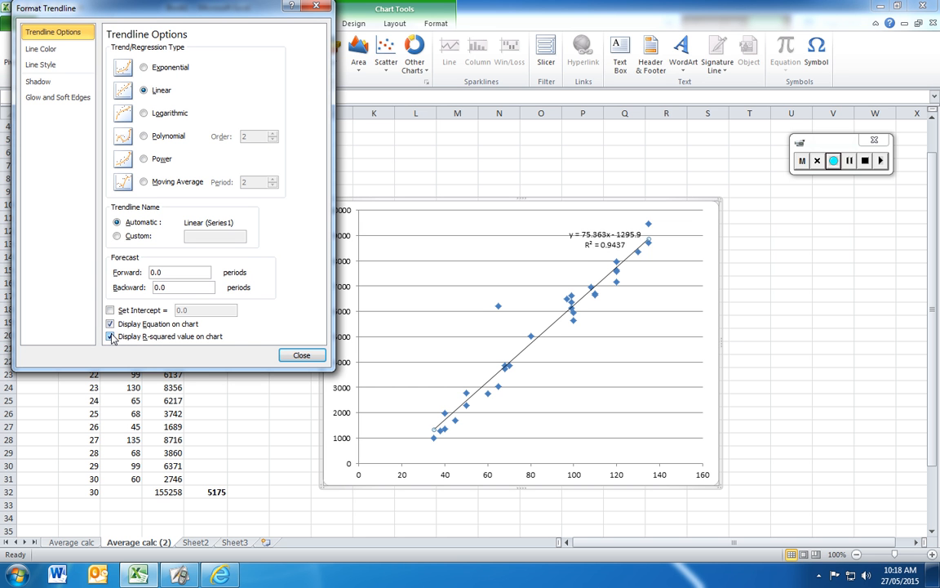
Move the trendline equation label into the empty area above the points, near the 7000 to 8000 gridlines.
click(572, 235)
drag(608, 241, 464, 277)
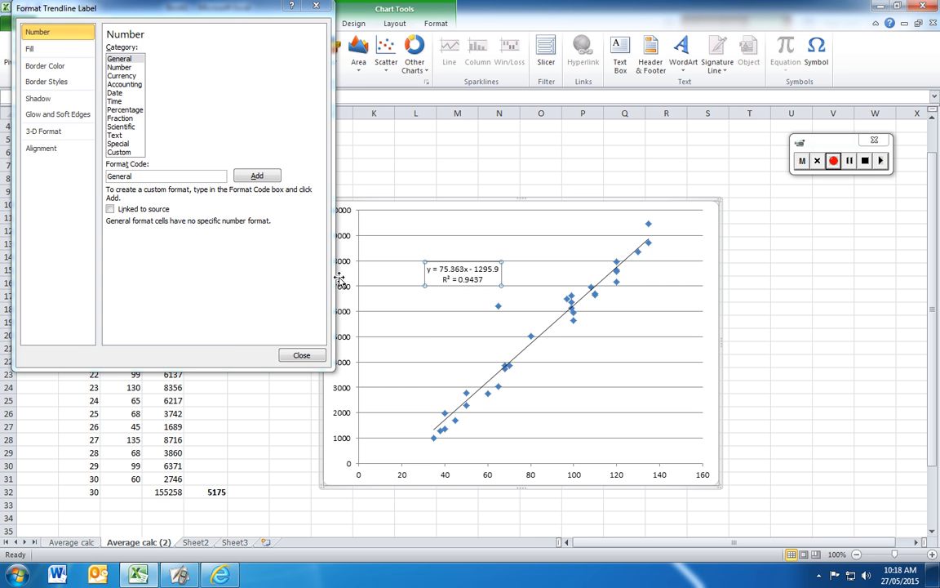
click(302, 356)
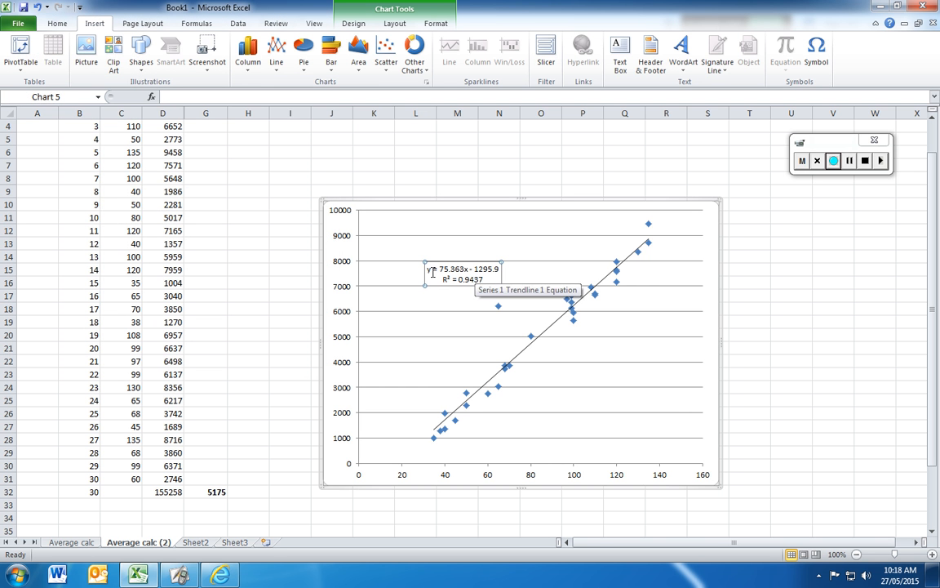
Examine the trendline's equation and R-squared value in the chart label.
drag(429, 269, 495, 269)
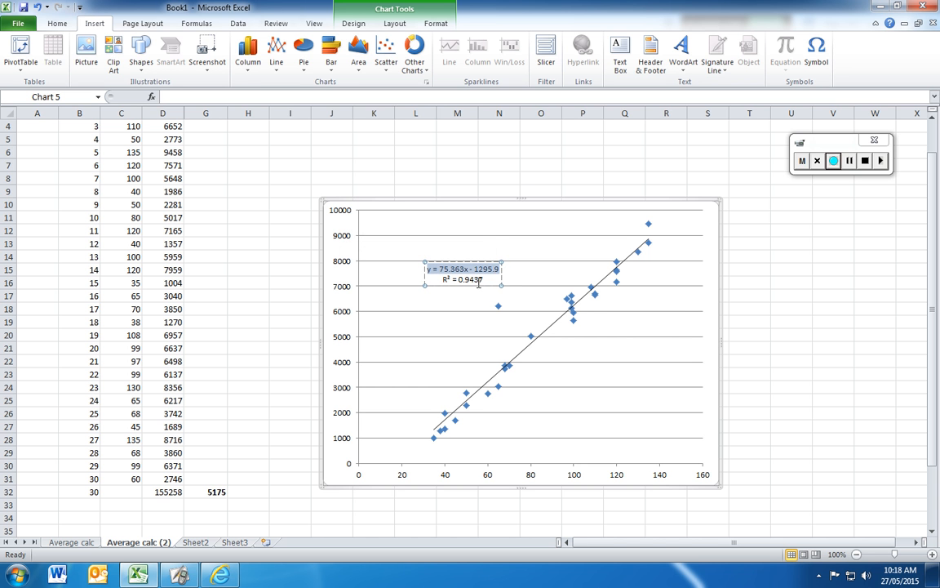
click(484, 279)
drag(484, 279, 448, 278)
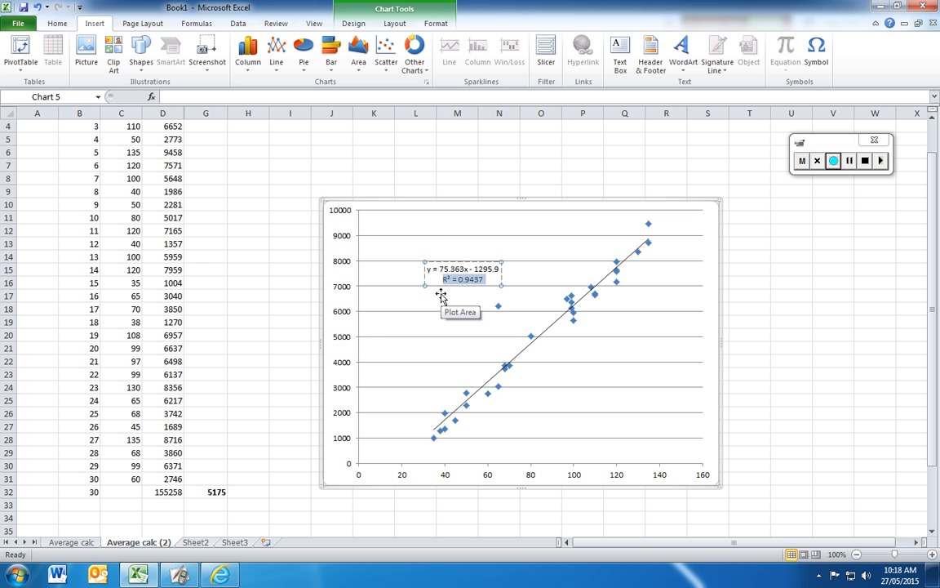
click(525, 247)
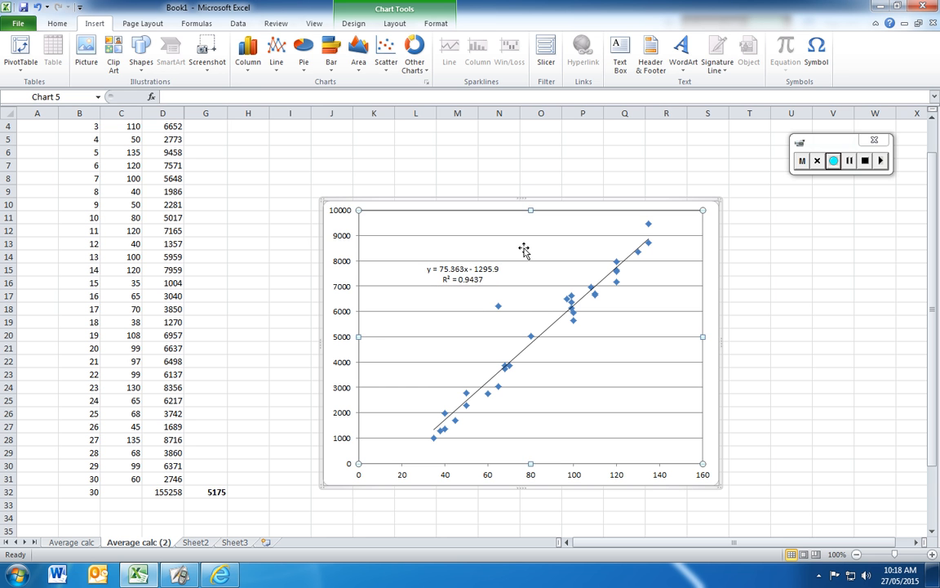
click(433, 271)
drag(427, 270, 498, 271)
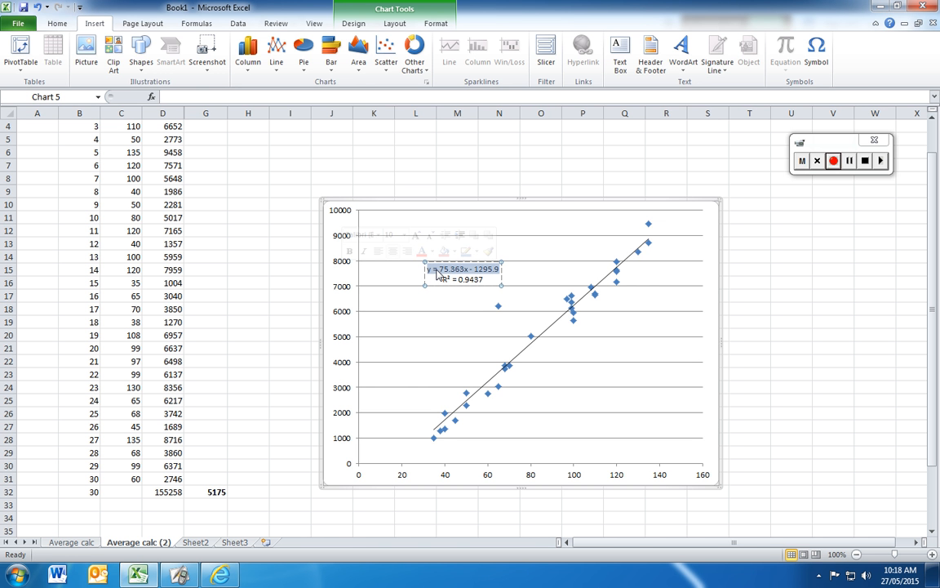
drag(489, 280, 441, 286)
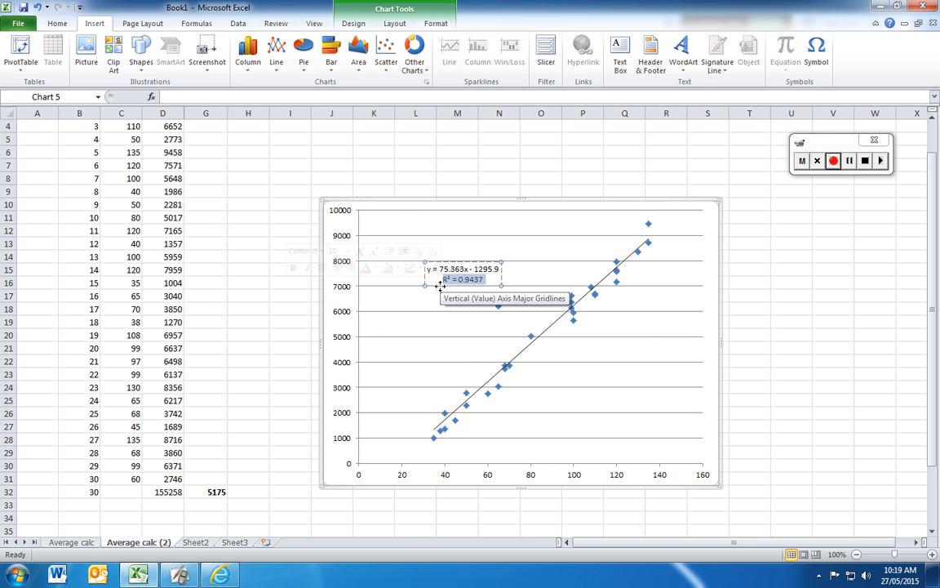
Reposition the scatter chart beside the data over about columns H to Q, and inspect the points lying off the trendline.
scroll(753, 151, down, 1)
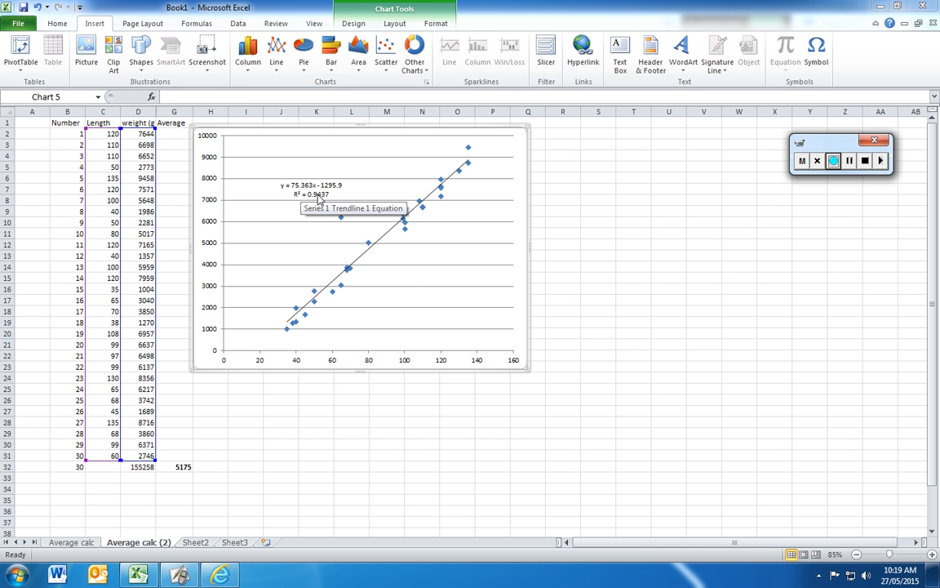
mouse_move(344, 224)
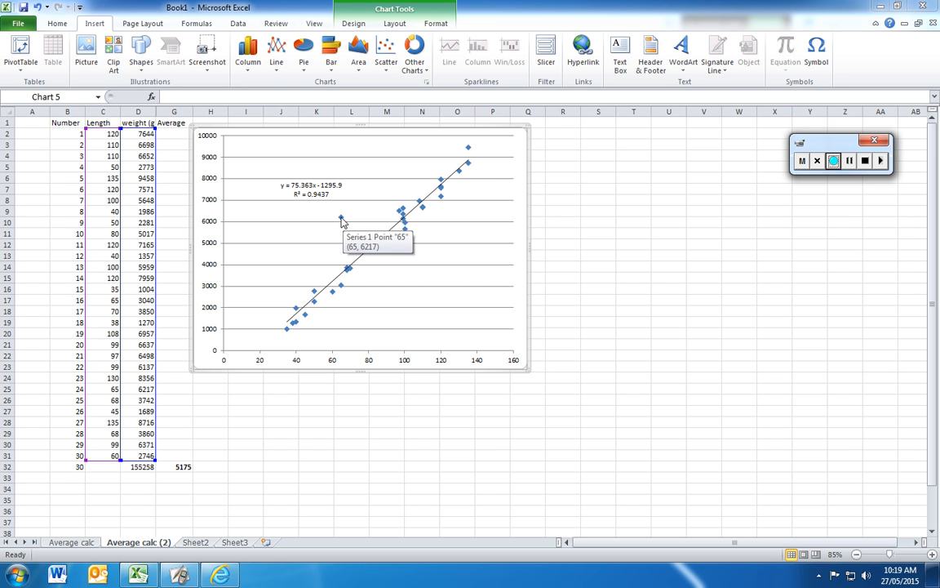
mouse_move(469, 150)
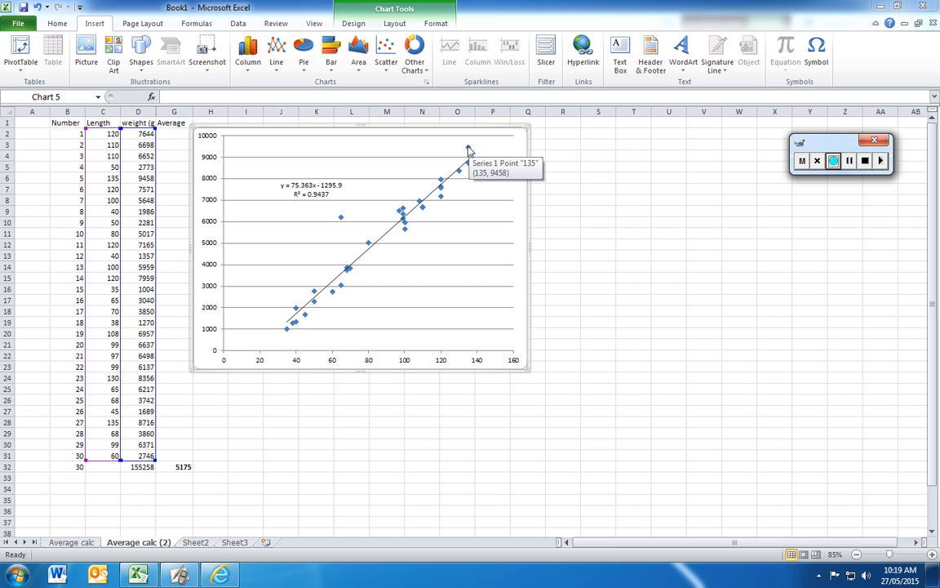
click(344, 224)
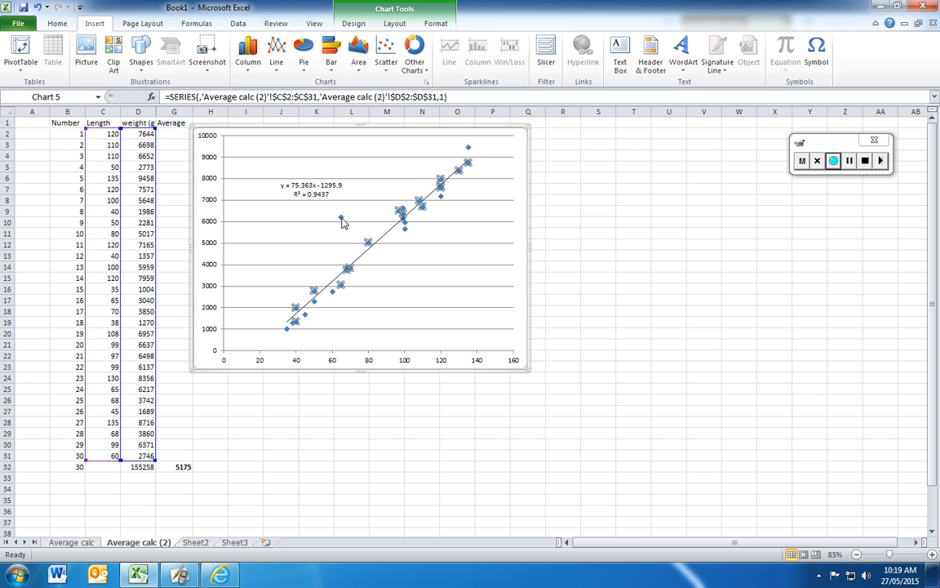
click(446, 337)
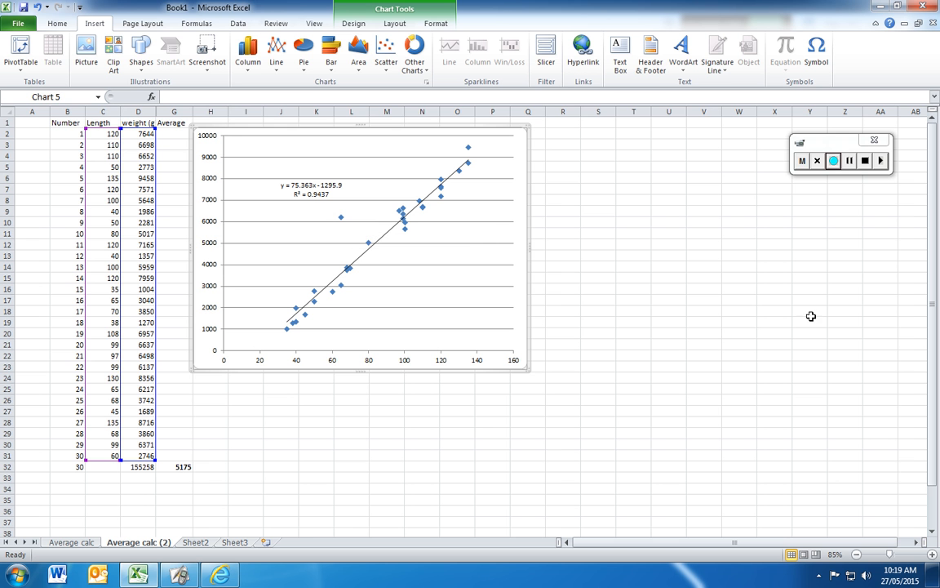
click(457, 466)
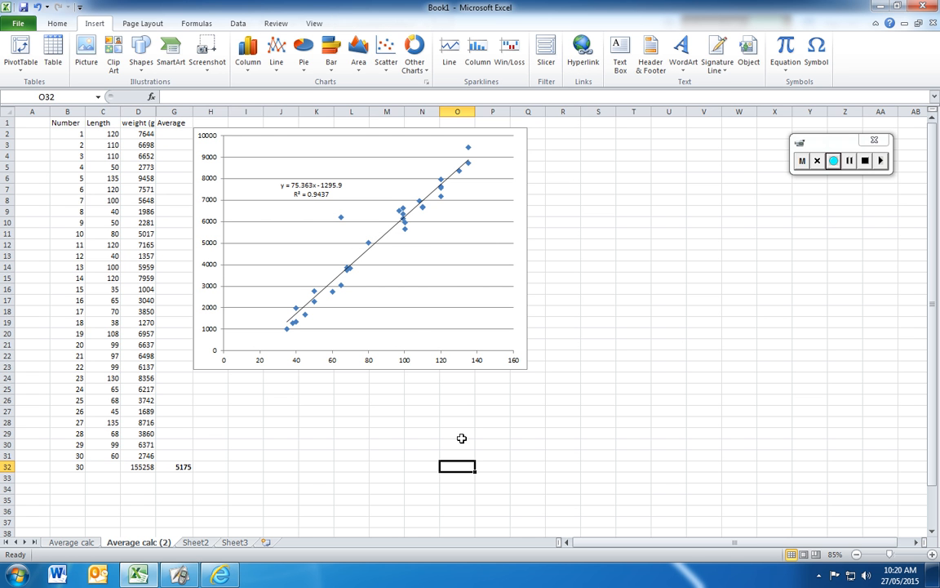
Insert a second markers-only scatter chart from C2:D31, placed beside the first over about columns R to AA and rows 2 to 23.
drag(108, 133, 147, 455)
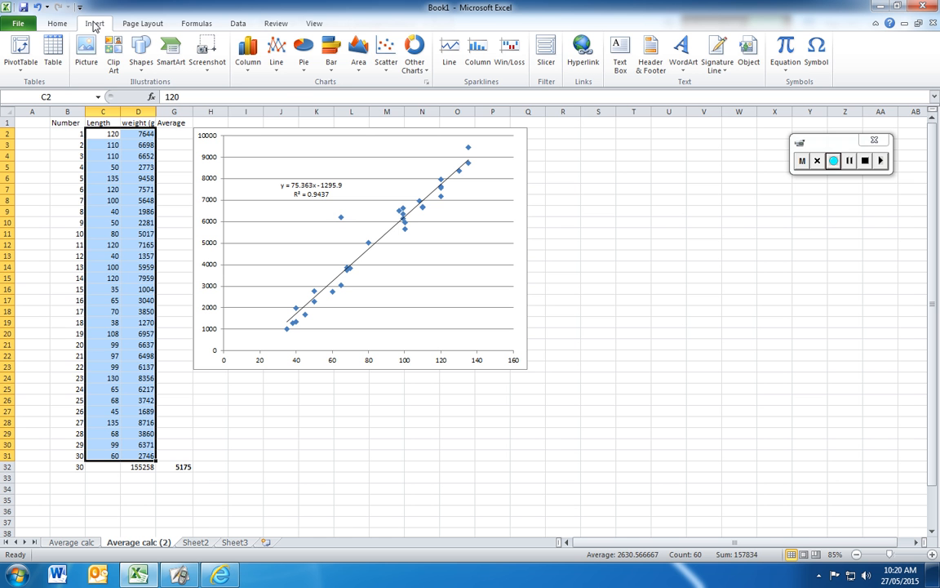
click(387, 64)
click(325, 106)
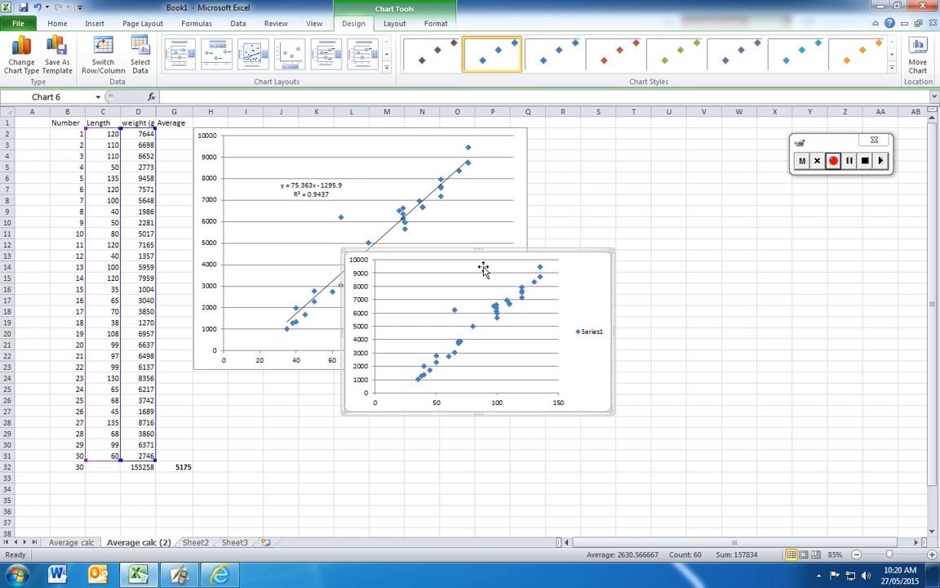
drag(519, 254, 720, 128)
drag(795, 280, 904, 376)
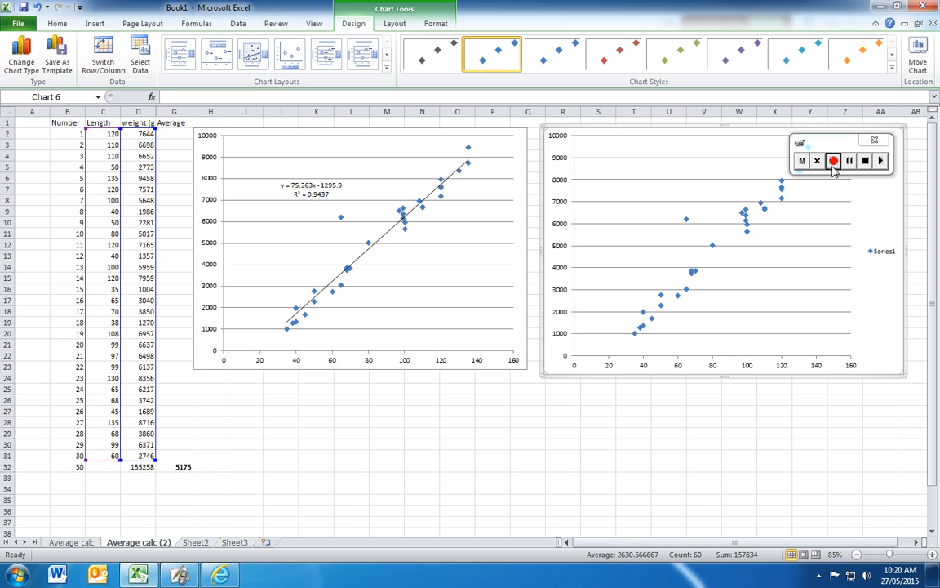
drag(842, 142, 807, 492)
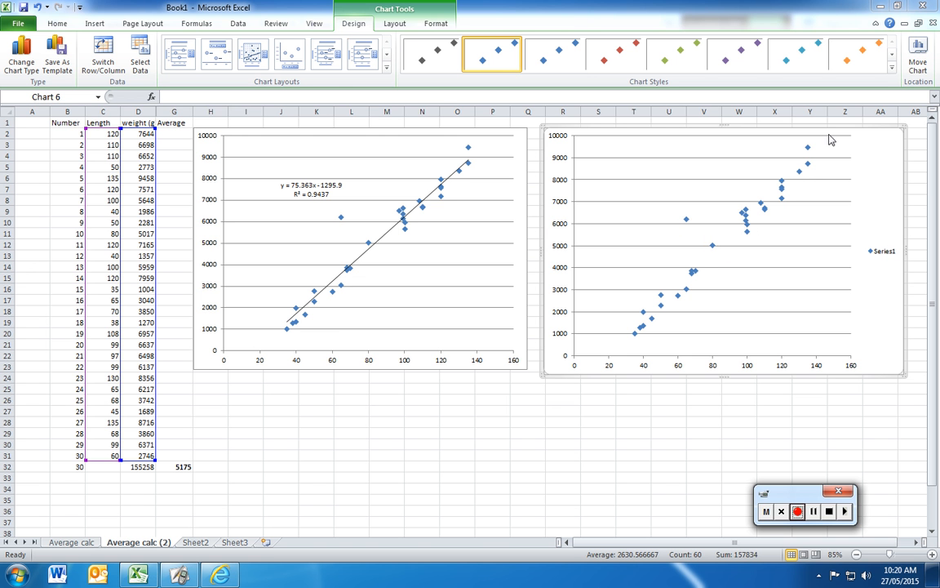
Try to delete the outlier point at length 65 directly from the second scatter chart, and undo the deletion.
double_click(686, 220)
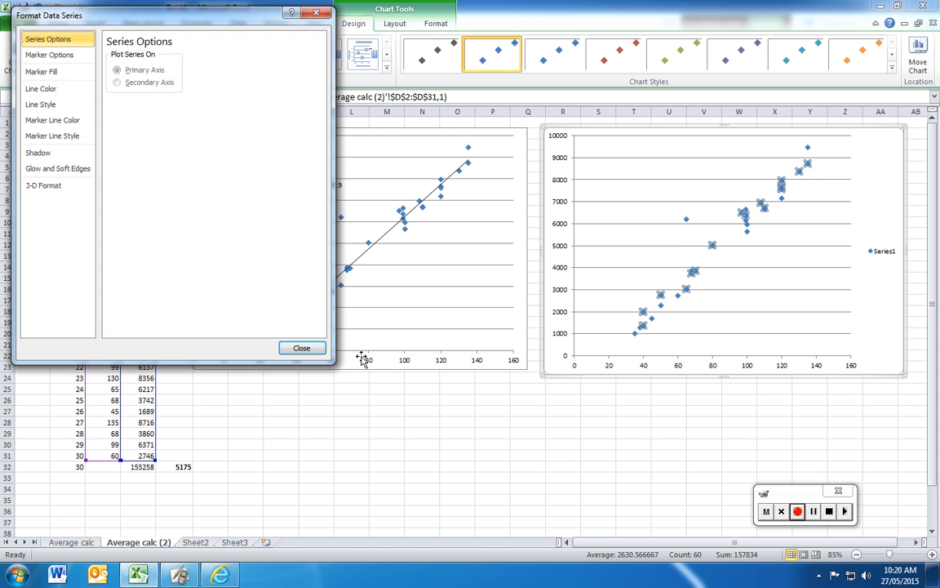
click(299, 346)
double_click(686, 219)
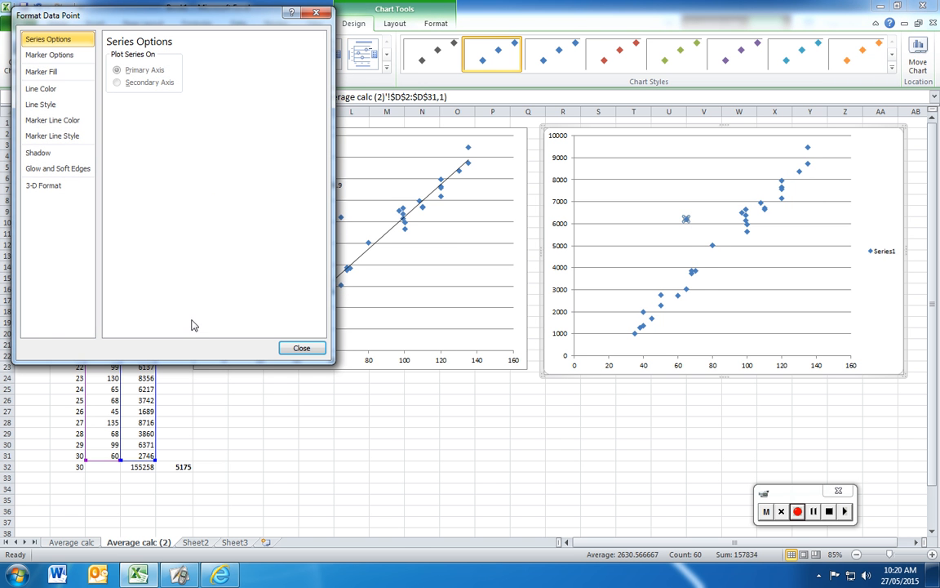
click(301, 347)
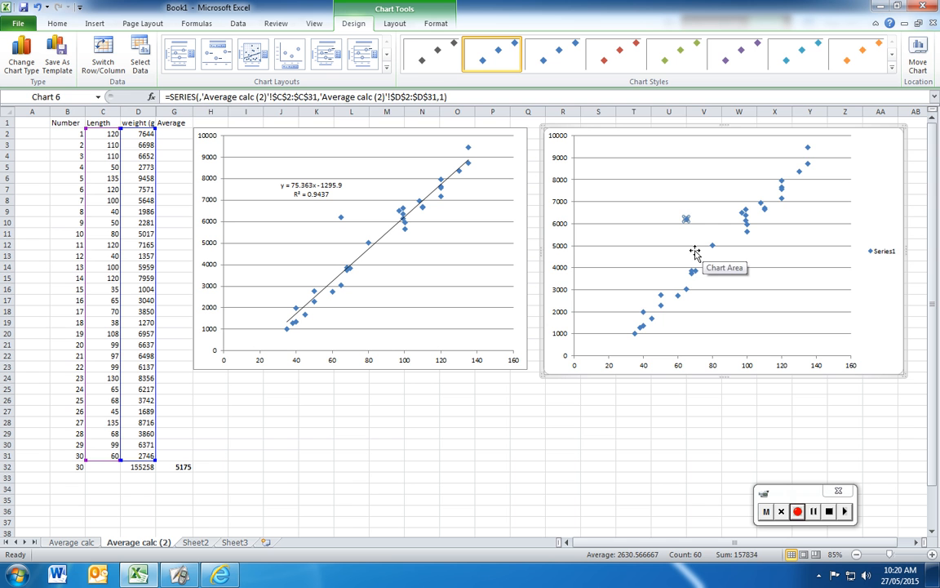
key(Delete)
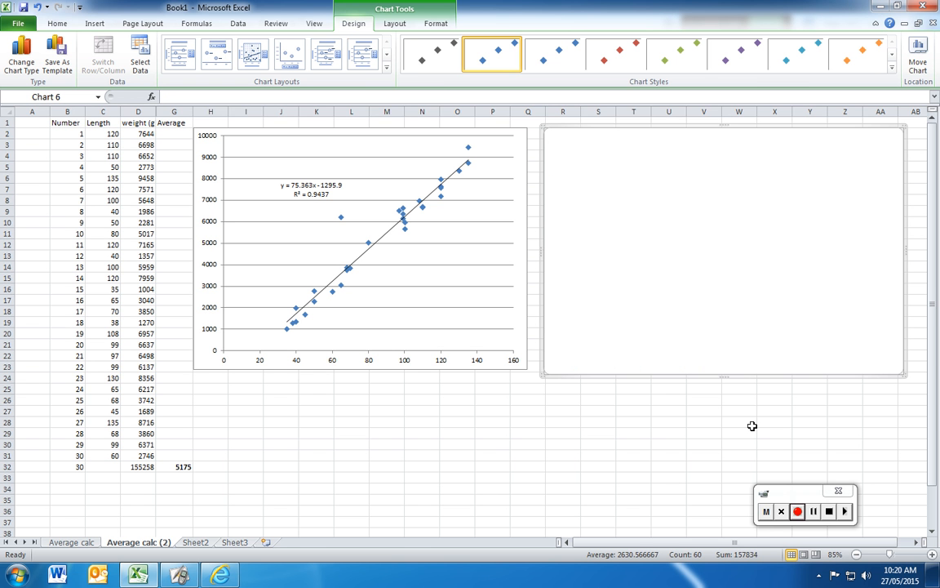
key(ctrl+z)
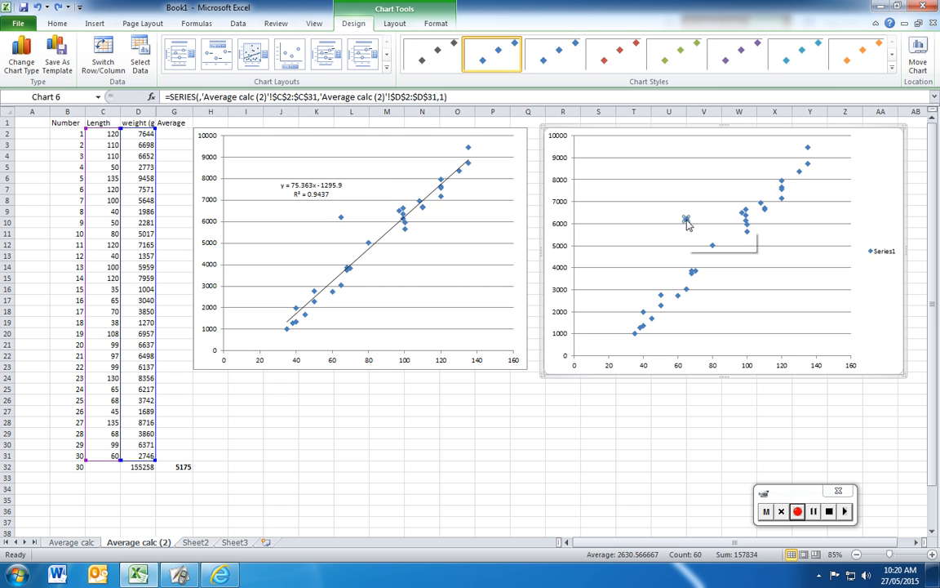
Delete worksheet row 25, which holds the outlier fish number 24 with length 65 and weight 6217.
mouse_move(688, 226)
click(6, 389)
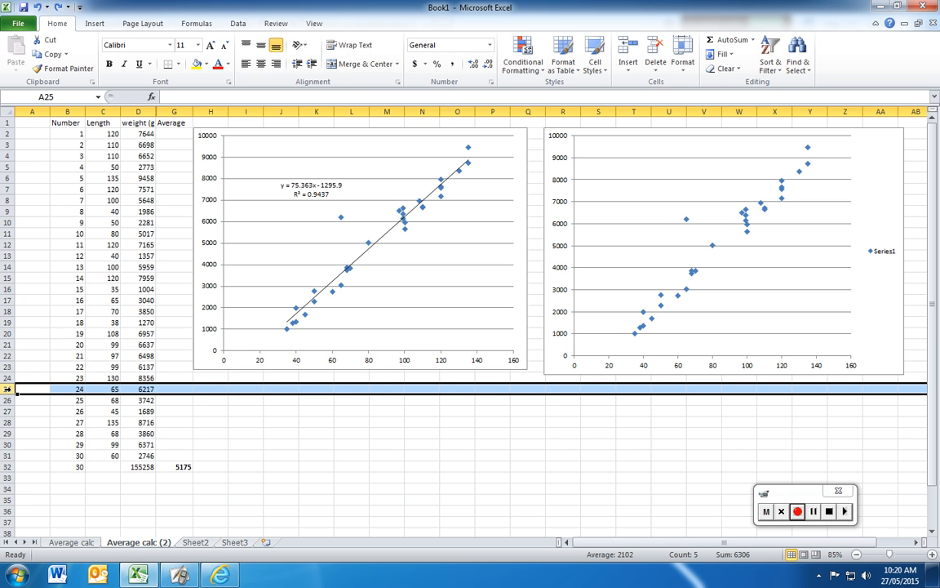
right_click(6, 389)
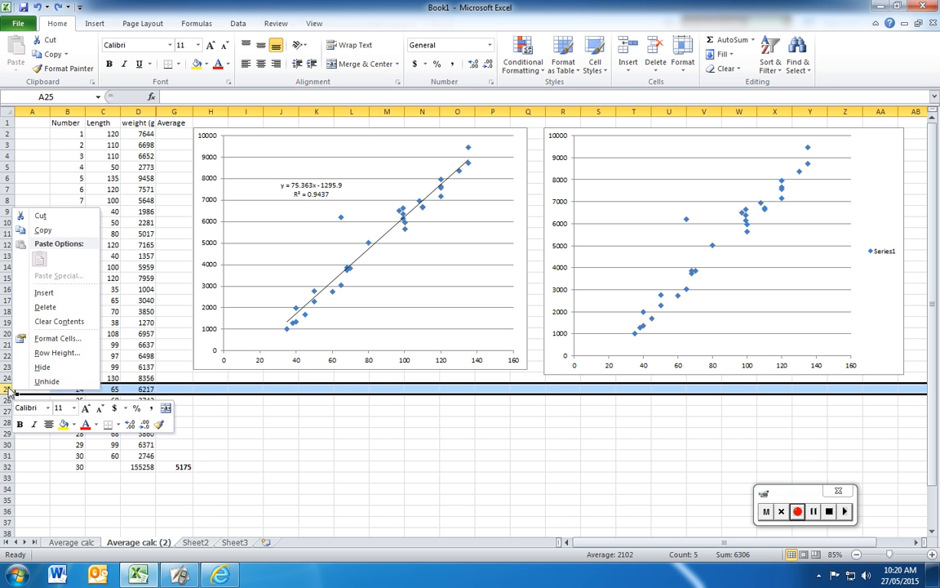
click(58, 352)
click(72, 365)
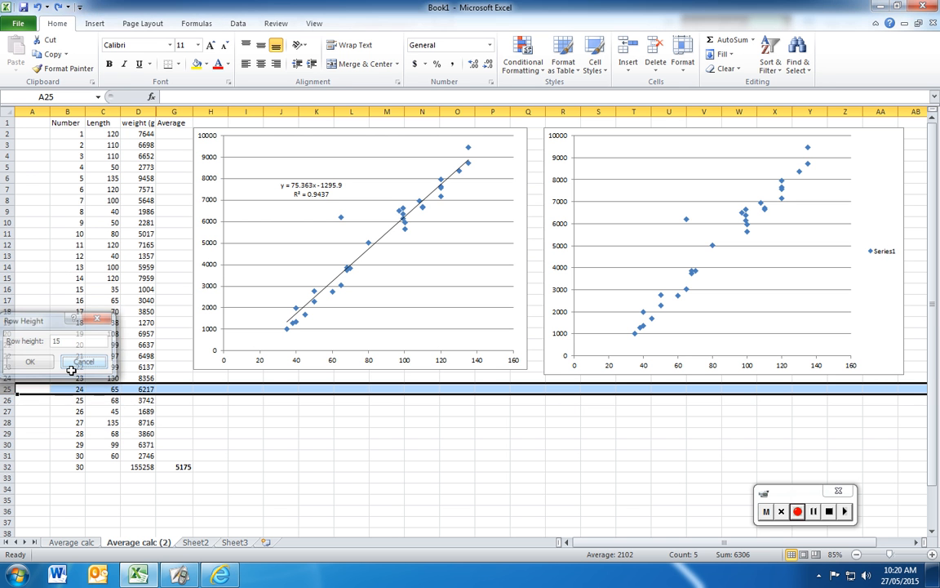
right_click(8, 390)
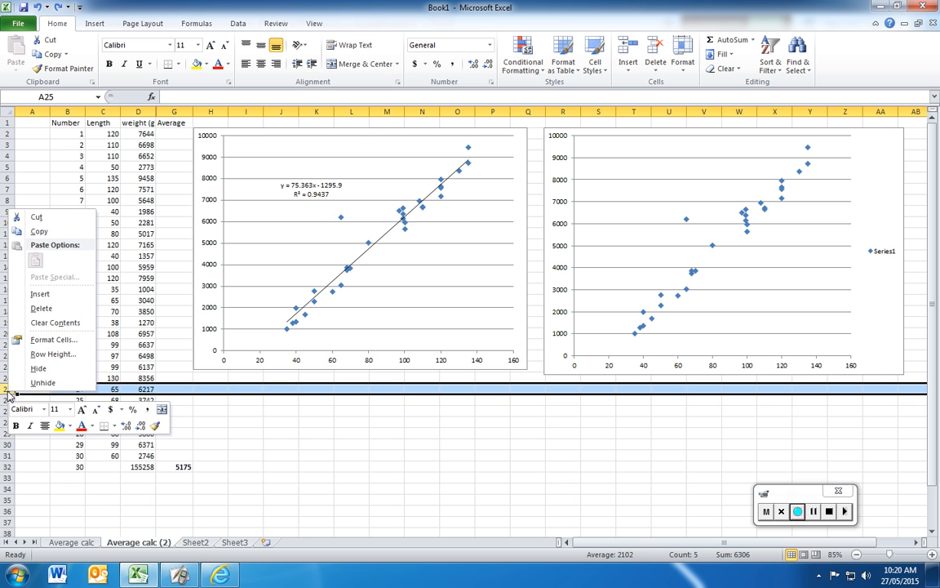
click(40, 309)
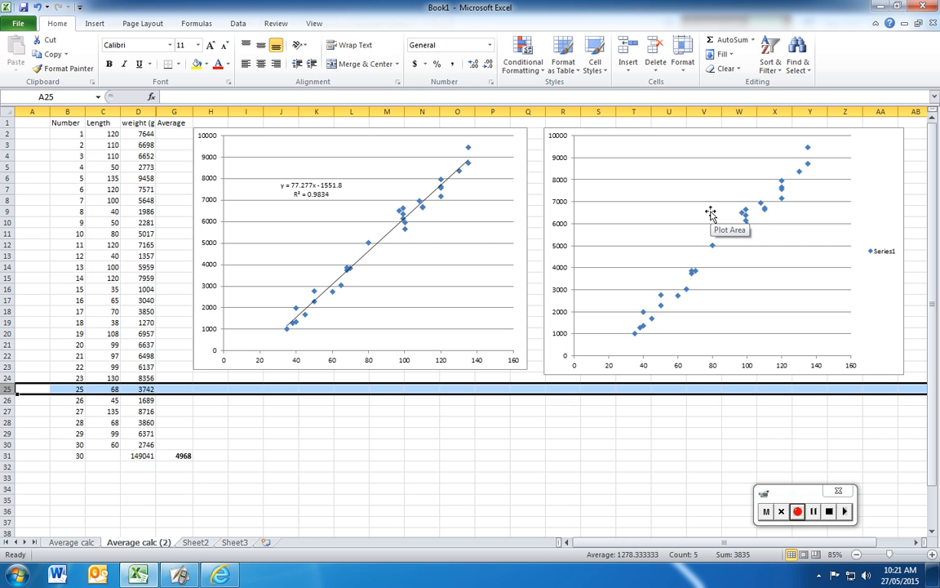
Inspect the highest point at length 135 in the second scatter chart, and delete worksheet row 6, which holds fish number 5 with weight 9458.
click(809, 148)
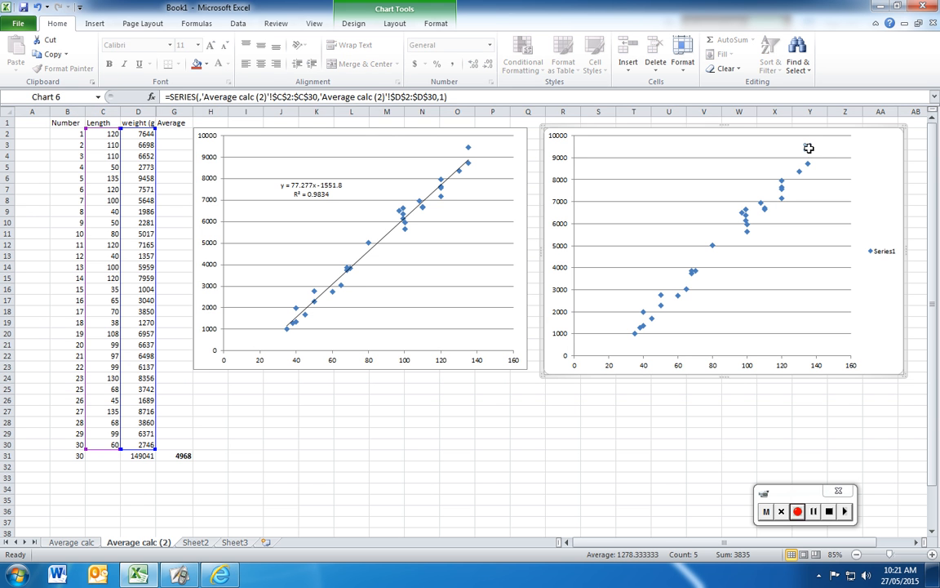
click(808, 148)
click(808, 150)
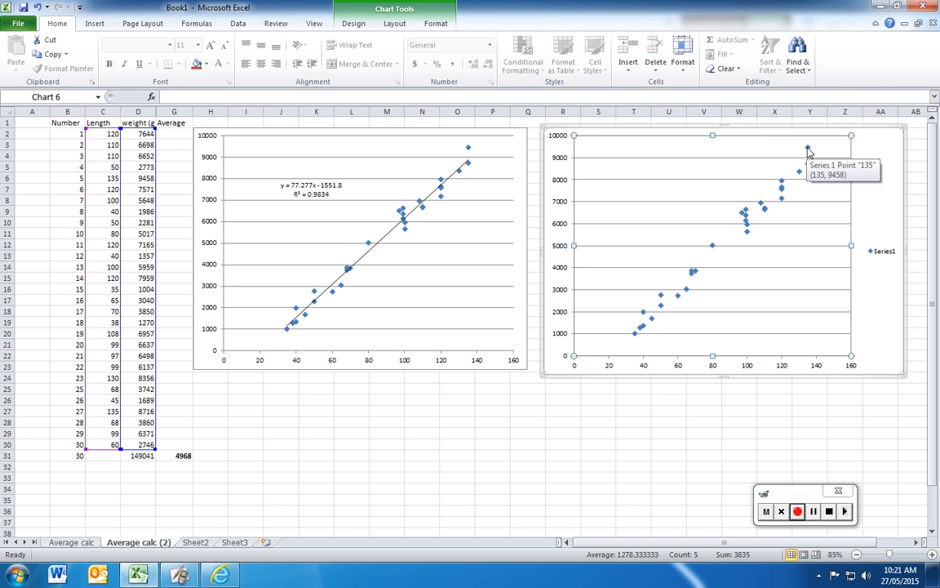
click(808, 149)
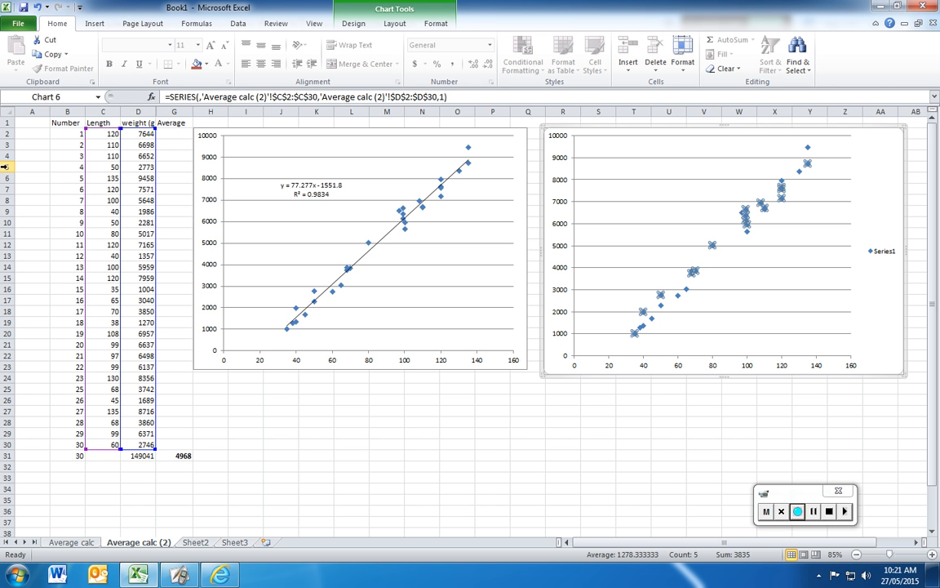
click(6, 178)
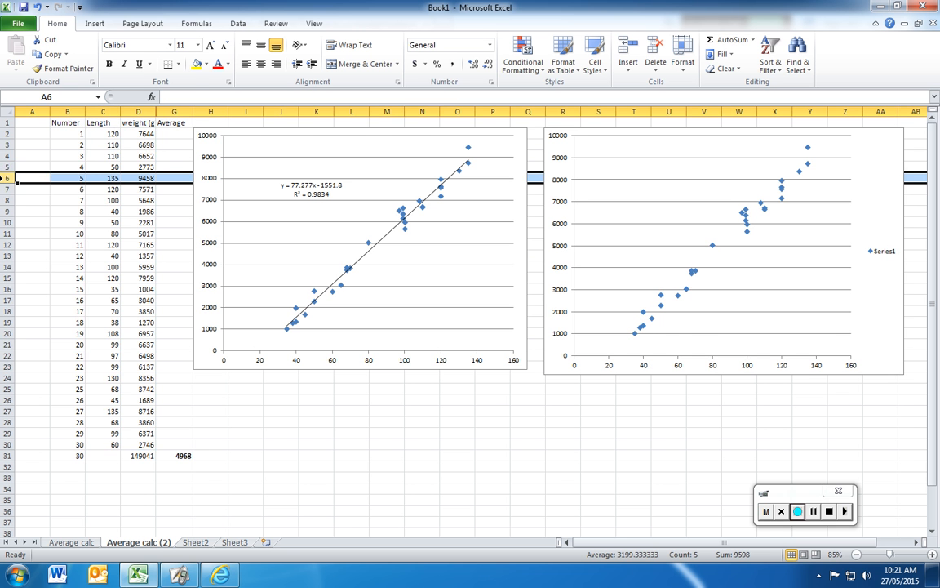
right_click(7, 178)
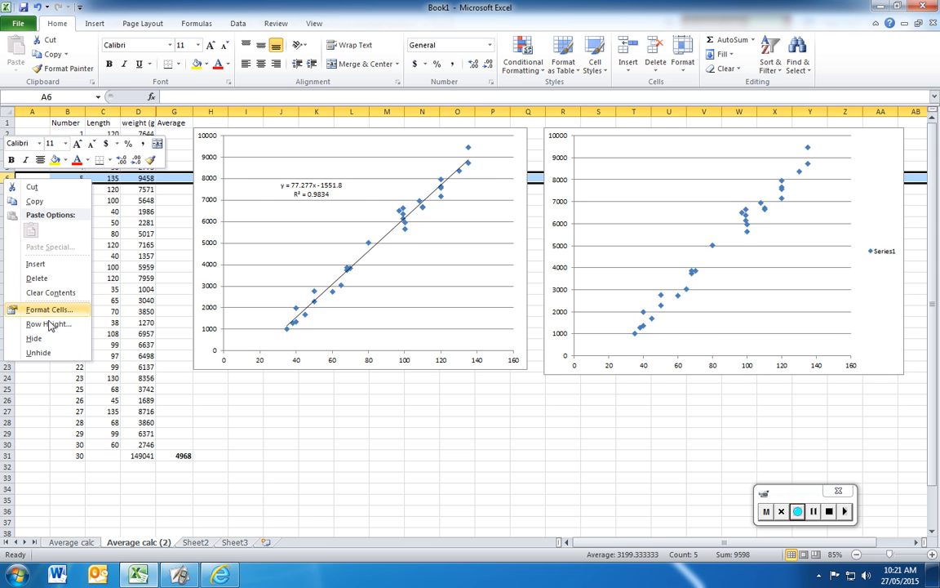
click(37, 279)
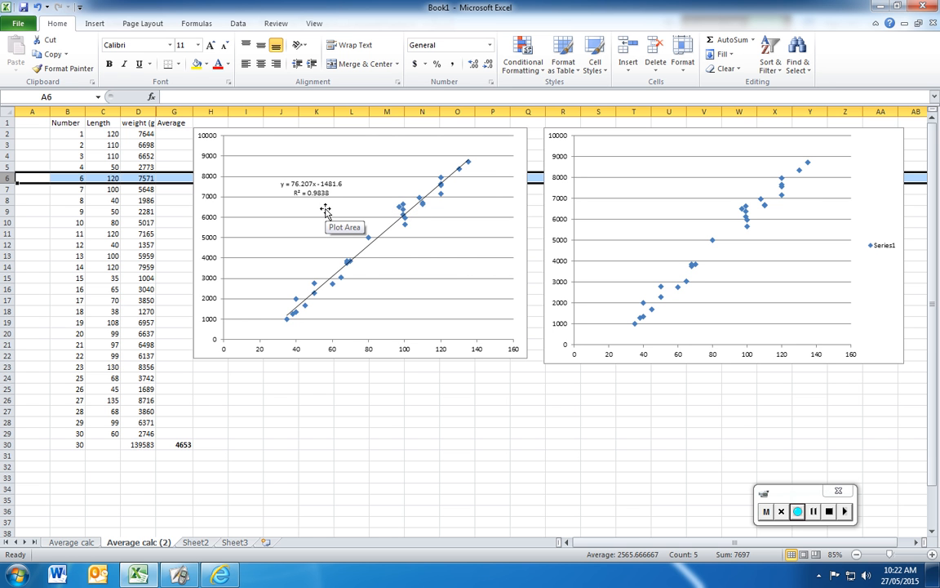
Undo the last two row deletions to restore fish numbers 5 and 24 to the data.
key(ctrl+z)
key(ctrl+z)
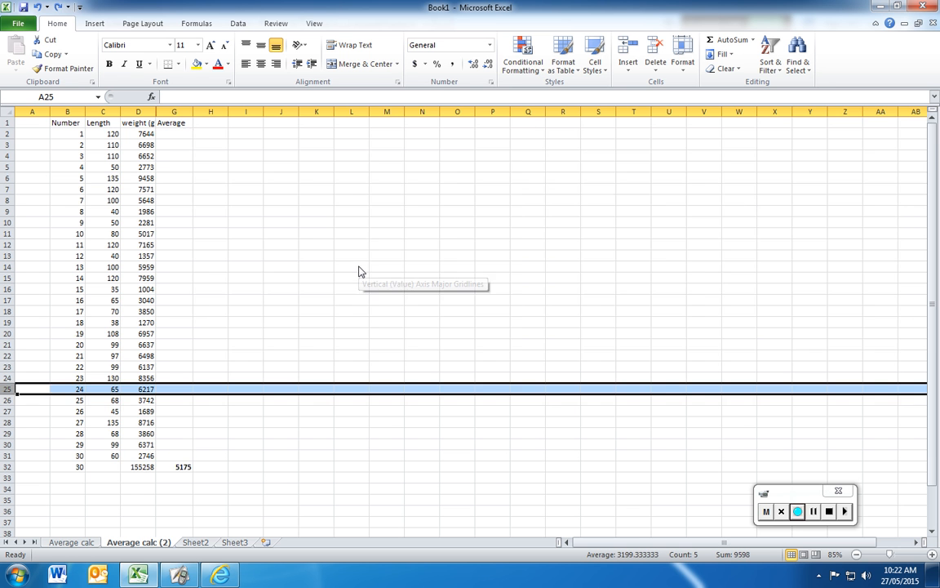